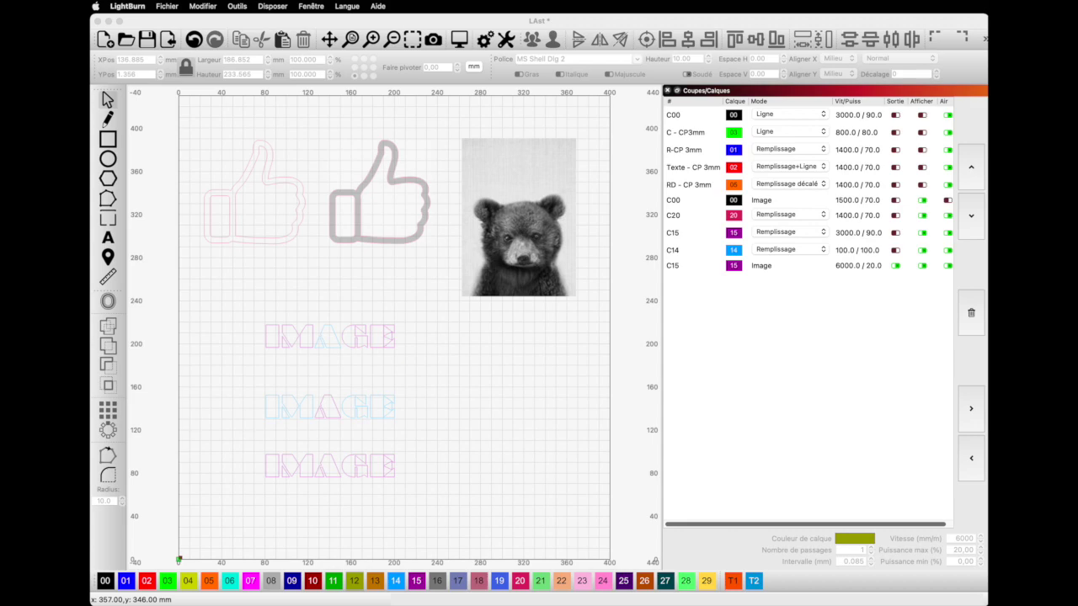
Save the project as LAst, clear the selection, and start a new untitled project.
{"action": "key", "text": "ctrl+s"}
{"action": "left_click", "coordinate": [505, 472]}
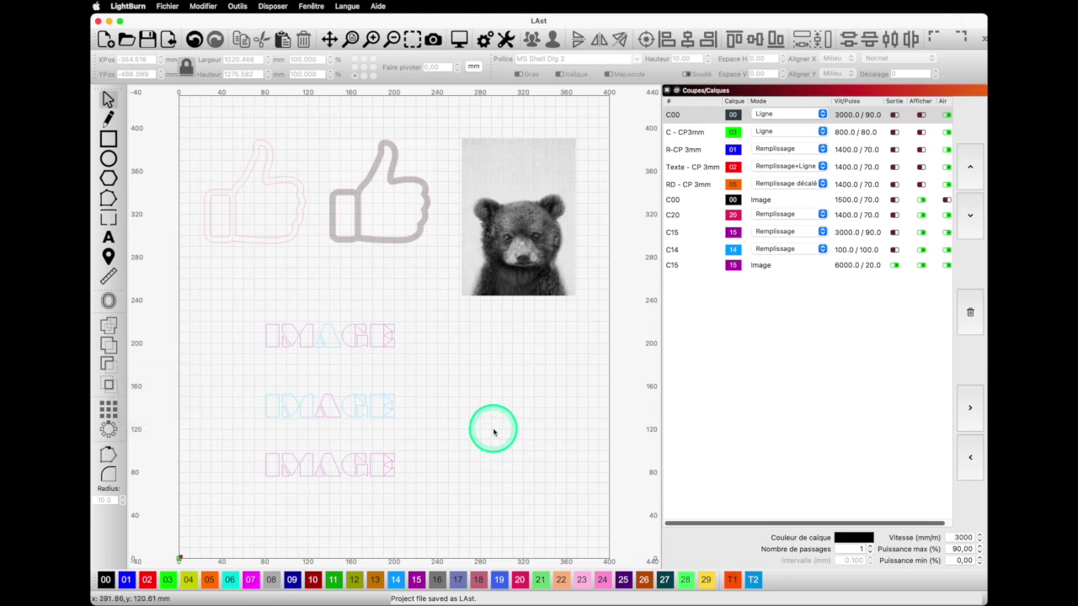
{"action": "key", "text": "super+n"}
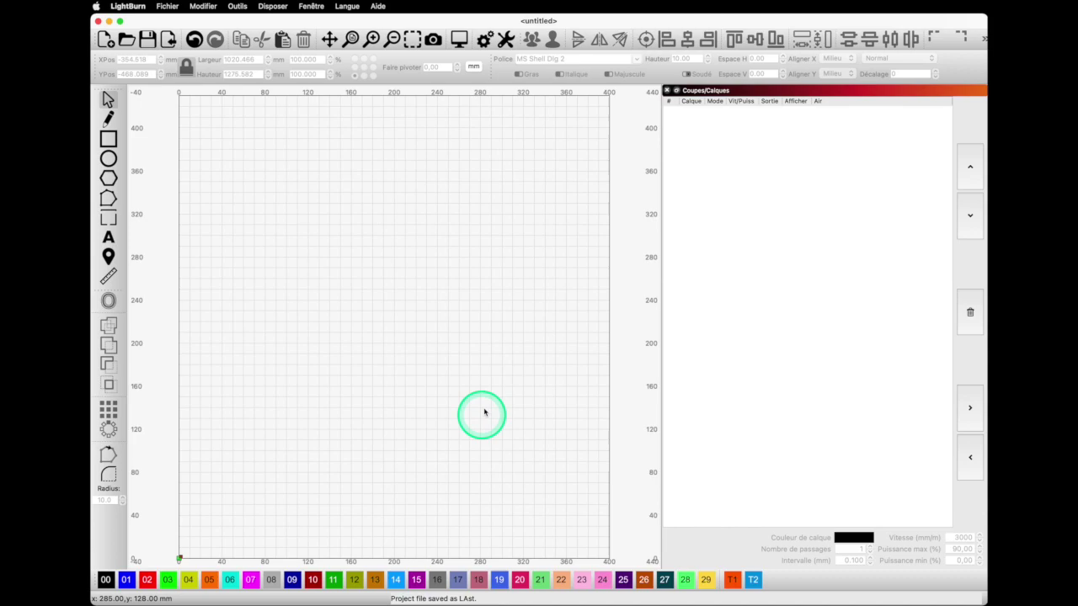
{"action": "scroll", "coordinate": [486, 370], "scroll_direction": "down", "scroll_amount": 1}
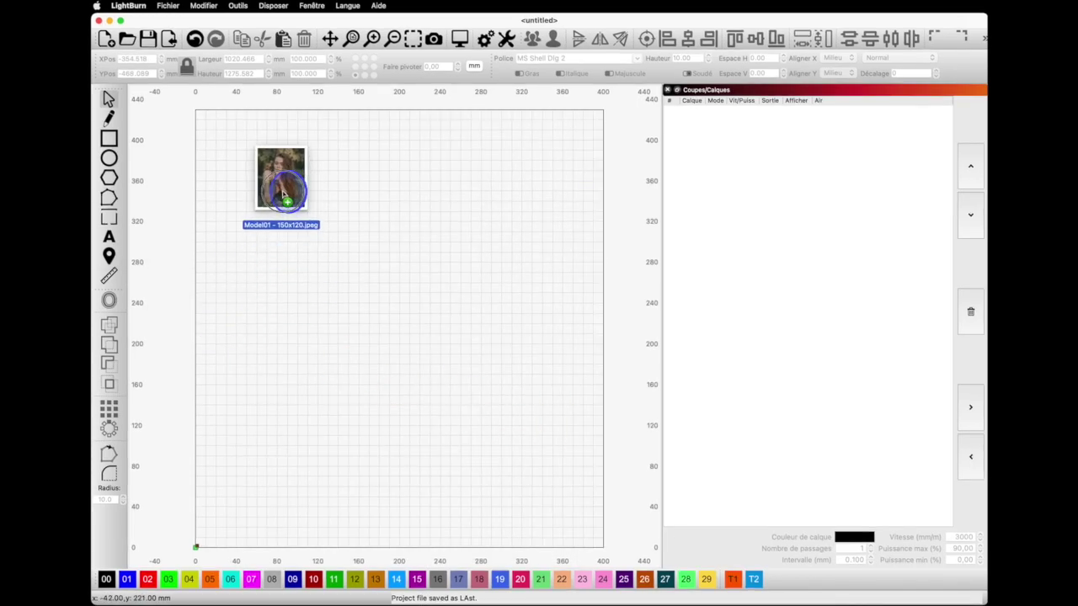
Drop the Model01 portrait near the canvas top-left on layer C19, zoom to it, then zoom to page.
{"action": "left_click_drag", "start_coordinate": [405, 318], "coordinate": [328, 232]}
{"action": "scroll", "coordinate": [290, 196], "scroll_direction": "up", "scroll_amount": 2}
{"action": "scroll", "coordinate": [281, 177], "scroll_direction": "up", "scroll_amount": 2}
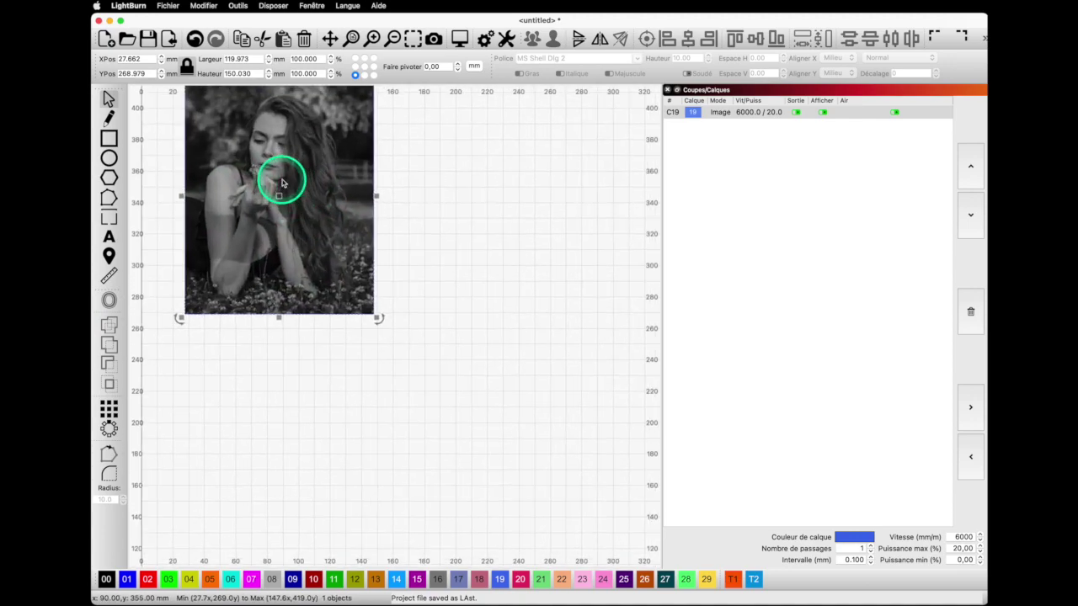
{"action": "left_click", "coordinate": [412, 39]}
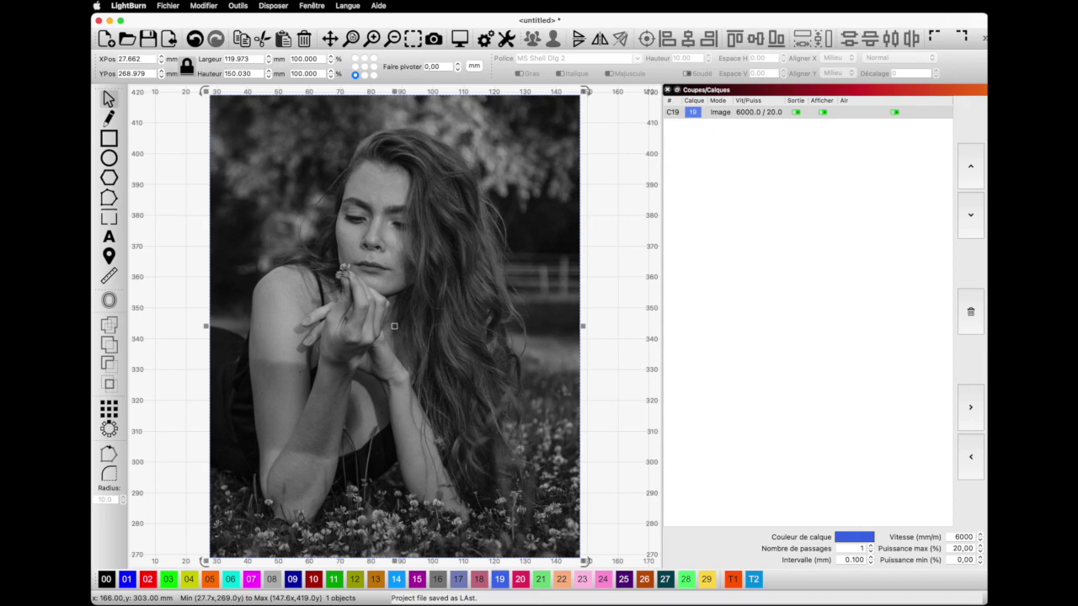
{"action": "left_click", "coordinate": [606, 438]}
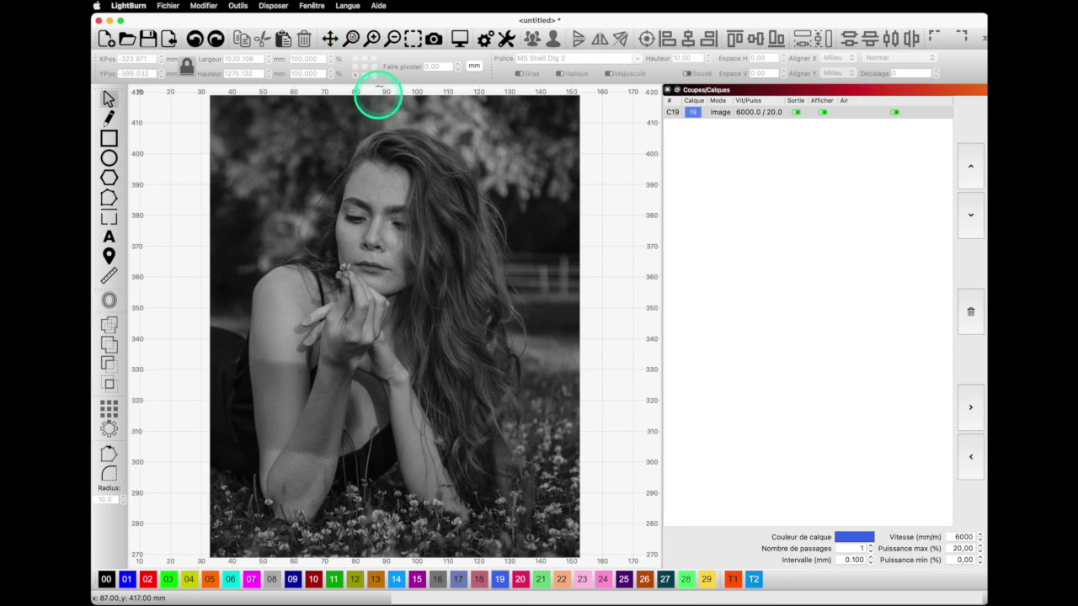
{"action": "left_click", "coordinate": [352, 38]}
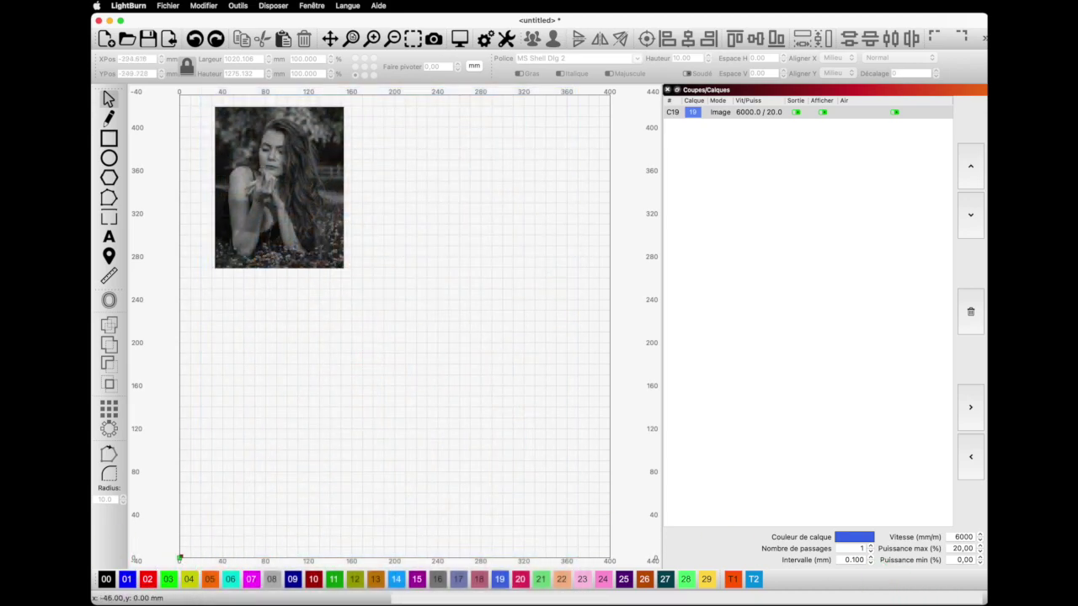
Drop a second portrait copy onto the canvas to the right of the first.
{"action": "mouse_move", "coordinate": [337, 202]}
{"action": "left_mouse_down"}
{"action": "mouse_move", "coordinate": [402, 155]}
{"action": "mouse_move", "coordinate": [419, 193]}
{"action": "left_mouse_up"}
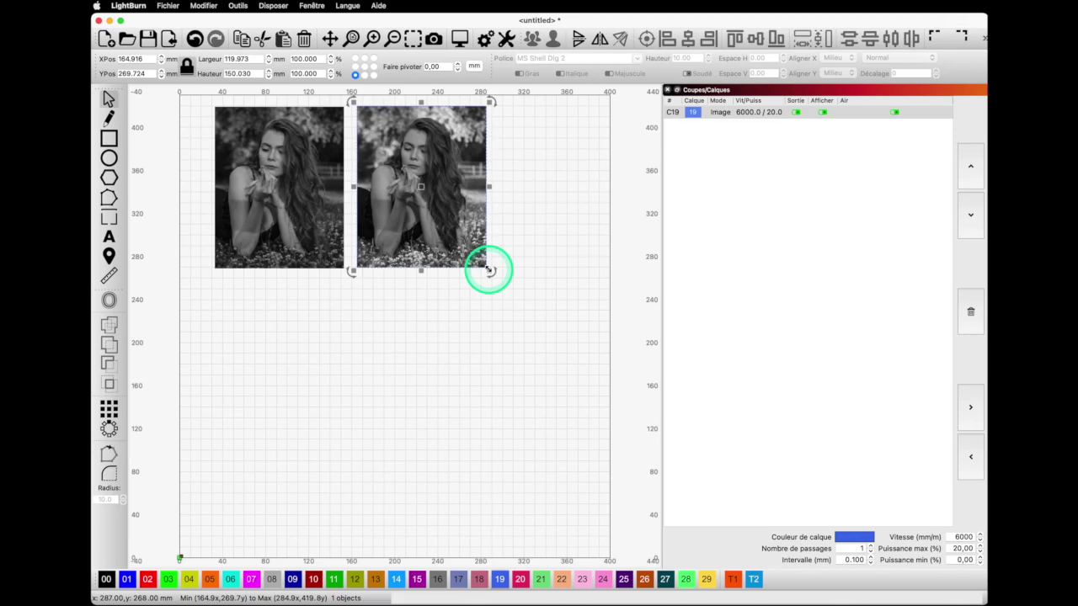
{"action": "left_click", "coordinate": [821, 242]}
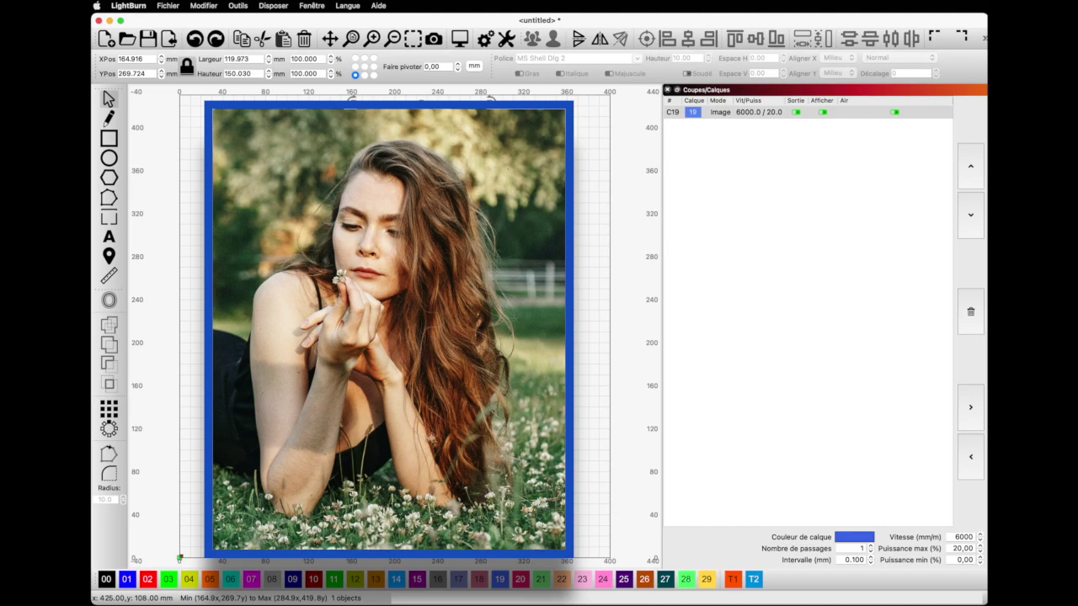
Butt the first two portraits together and drop a third copy to their right.
{"action": "left_click_drag", "start_coordinate": [272, 161], "coordinate": [250, 162]}
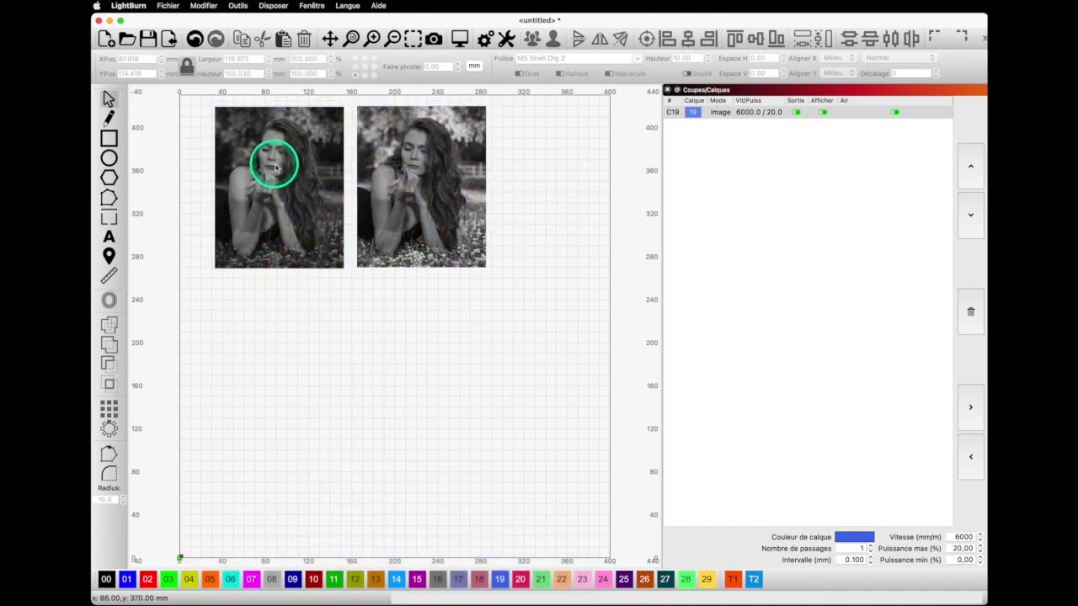
{"action": "left_click_drag", "start_coordinate": [437, 173], "coordinate": [401, 174]}
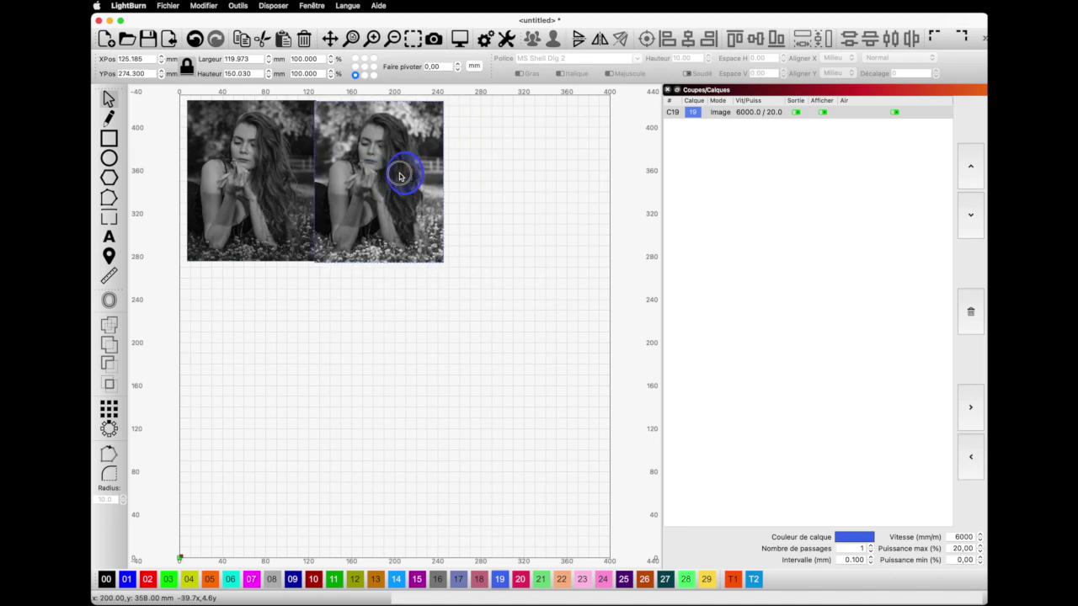
{"action": "left_click", "coordinate": [327, 237]}
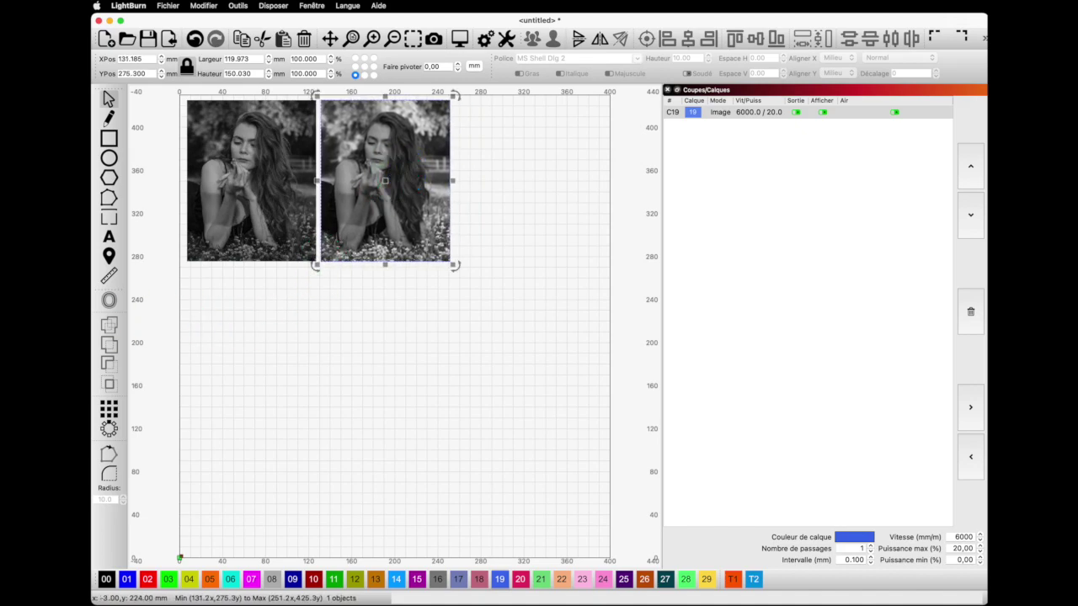
{"action": "mouse_move", "coordinate": [269, 281]}
{"action": "left_mouse_down"}
{"action": "mouse_move", "coordinate": [536, 174]}
{"action": "mouse_move", "coordinate": [526, 180]}
{"action": "left_mouse_up"}
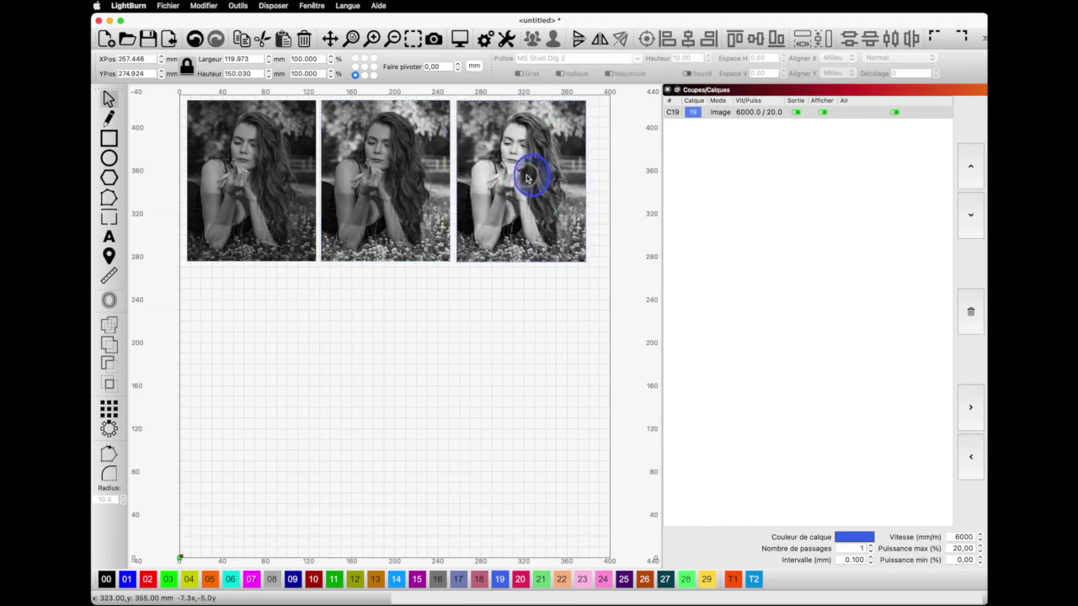
{"action": "left_click", "coordinate": [562, 285]}
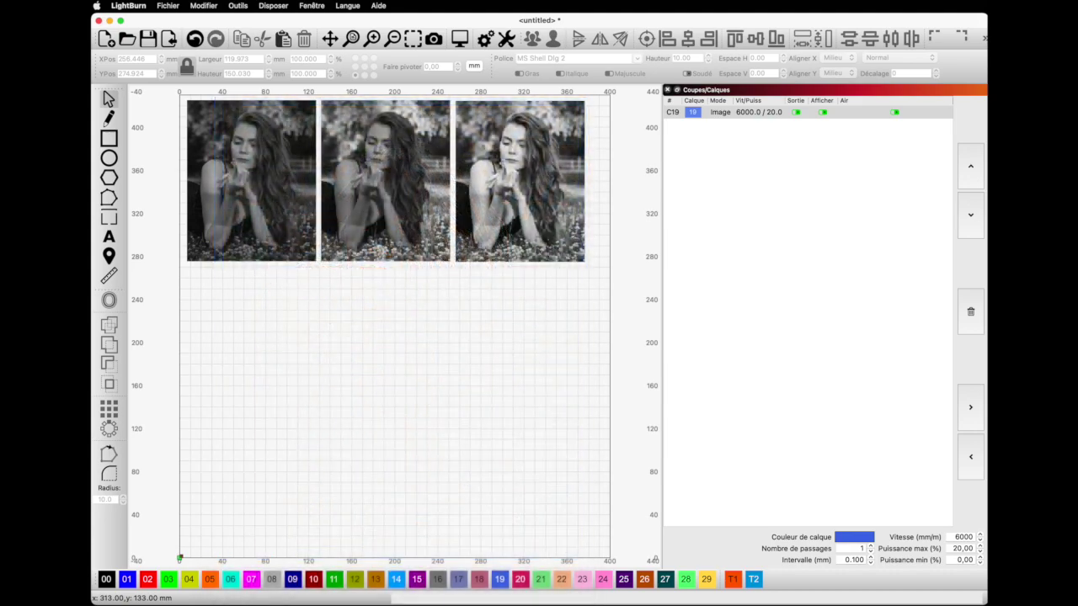
Import 'model04 - 150x120.jpg' on layer C00 below the top row and disable C10 output.
{"action": "left_click_drag", "start_coordinate": [109, 194], "coordinate": [371, 339]}
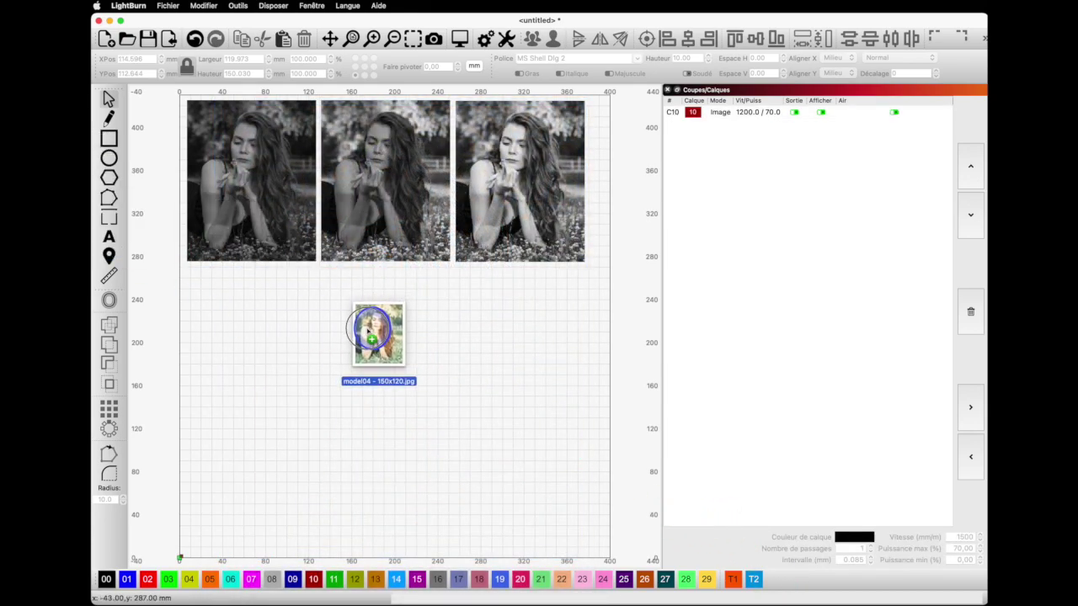
{"action": "left_click_drag", "start_coordinate": [374, 336], "coordinate": [389, 354]}
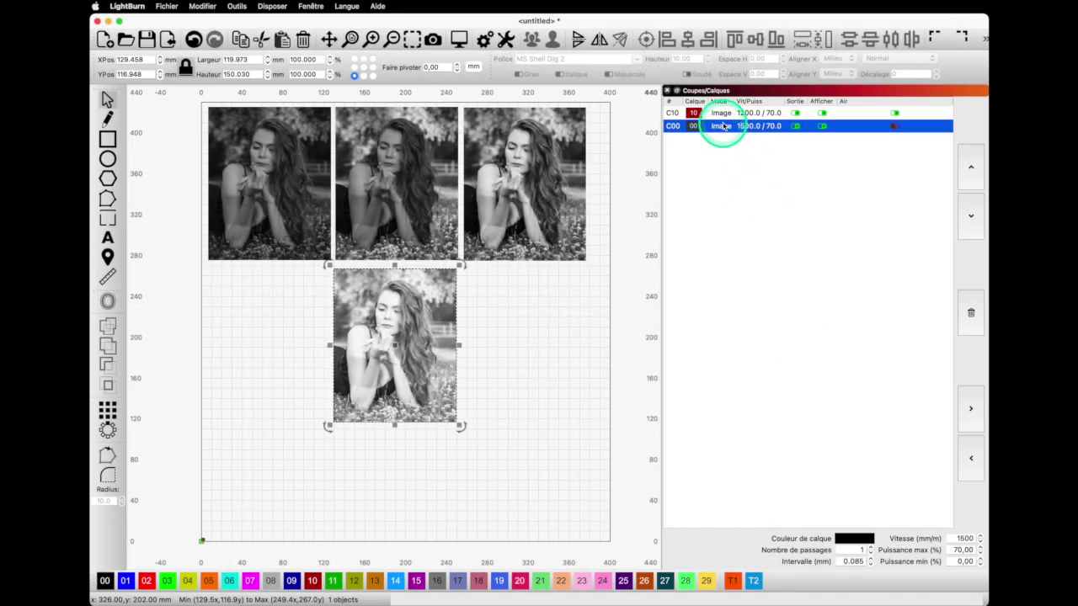
{"action": "left_click", "coordinate": [822, 113]}
Hide layer C10 on the canvas, then show Shape Properties, check cut priority, and close it.
{"action": "left_click", "coordinate": [795, 112]}
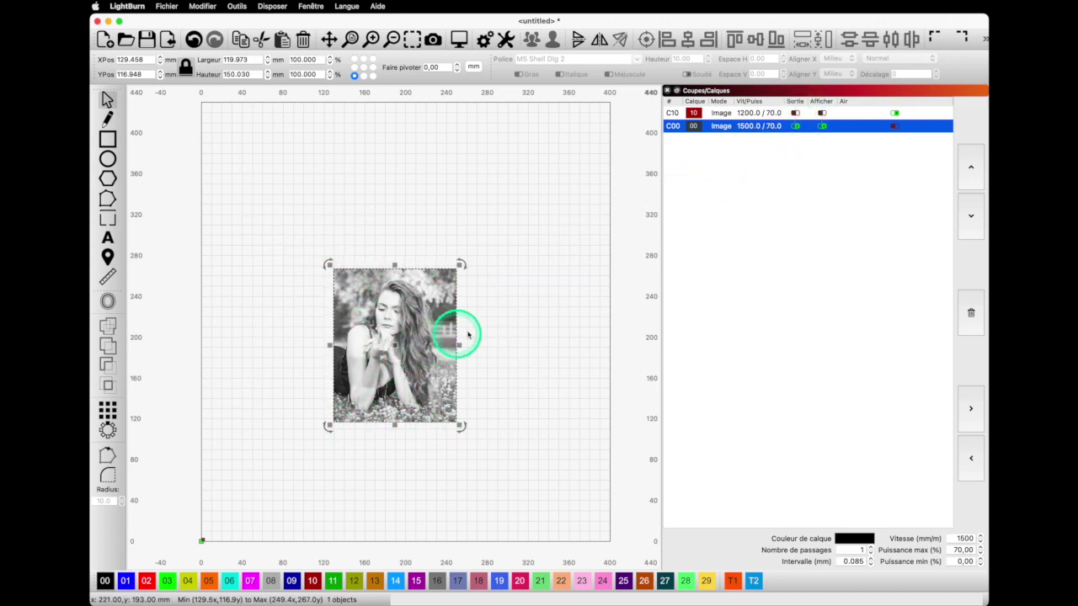
{"action": "left_click", "coordinate": [763, 97]}
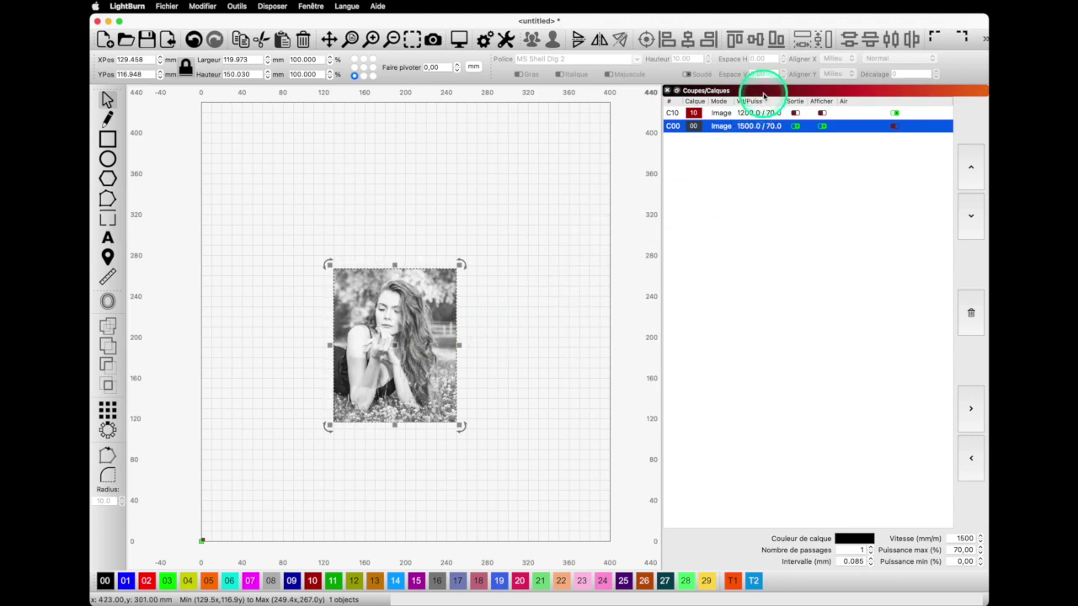
{"action": "right_click", "coordinate": [763, 95]}
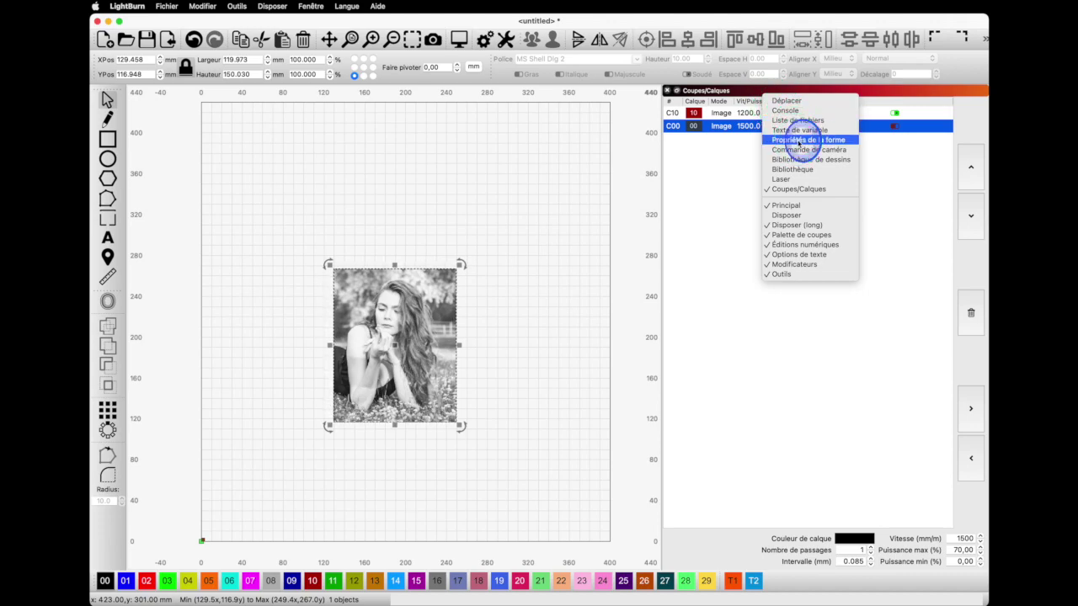
{"action": "left_click", "coordinate": [798, 139]}
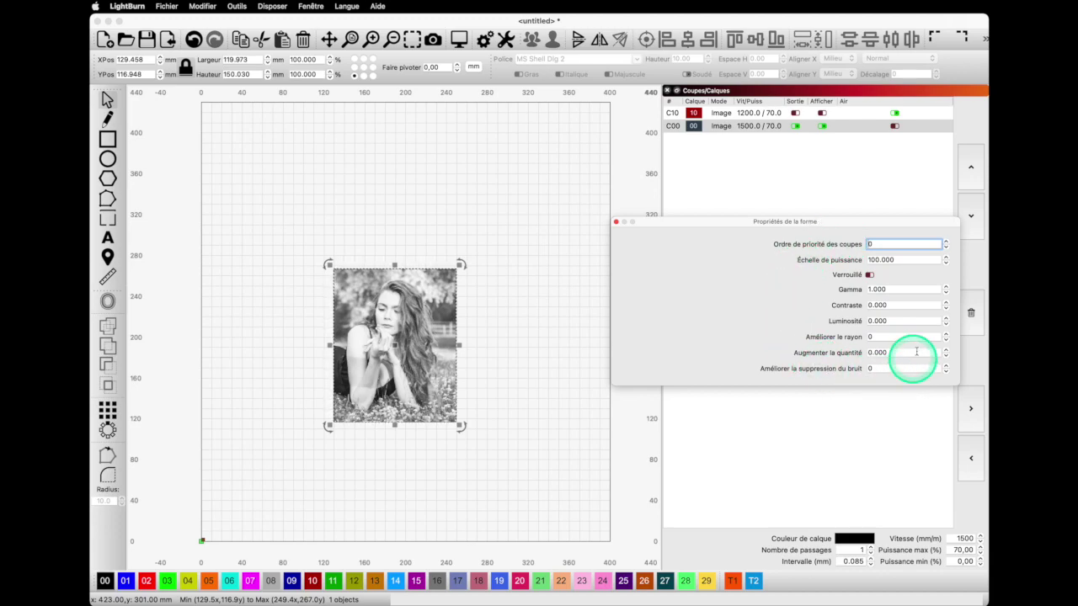
{"action": "left_click", "coordinate": [896, 249]}
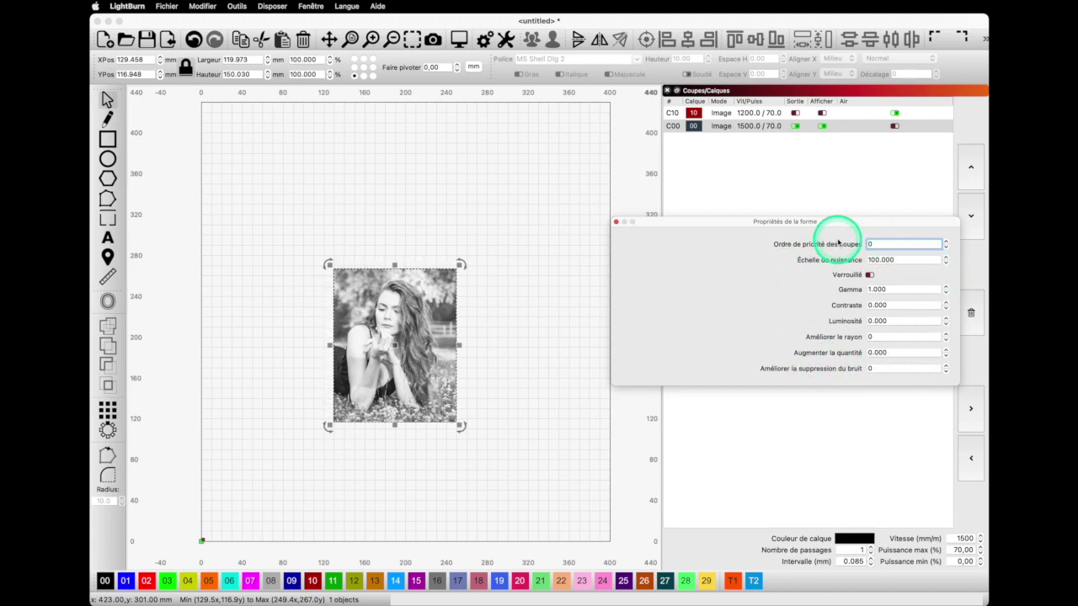
{"action": "left_click", "coordinate": [616, 222]}
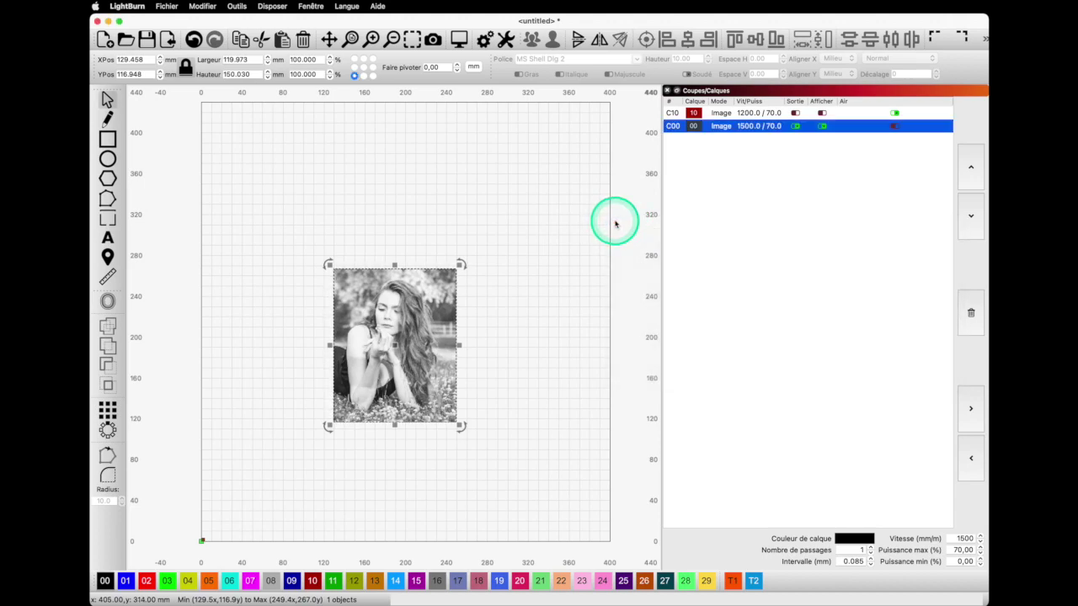
Open Adjust Image for the C00 portrait from its context menu, close it, then reopen with Option+I.
{"action": "right_click", "coordinate": [385, 333]}
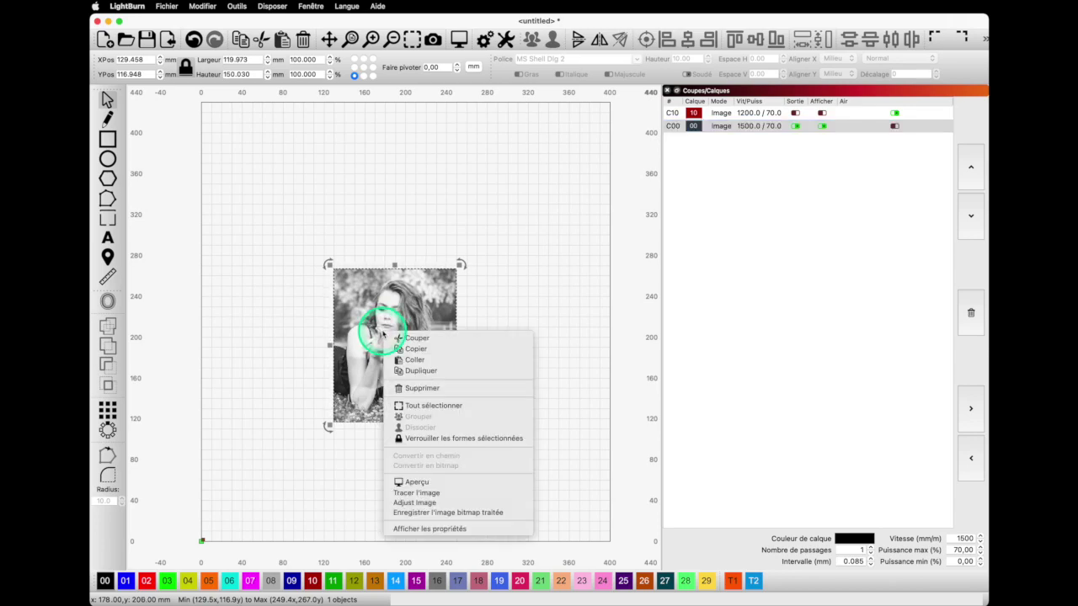
{"action": "left_click", "coordinate": [425, 502]}
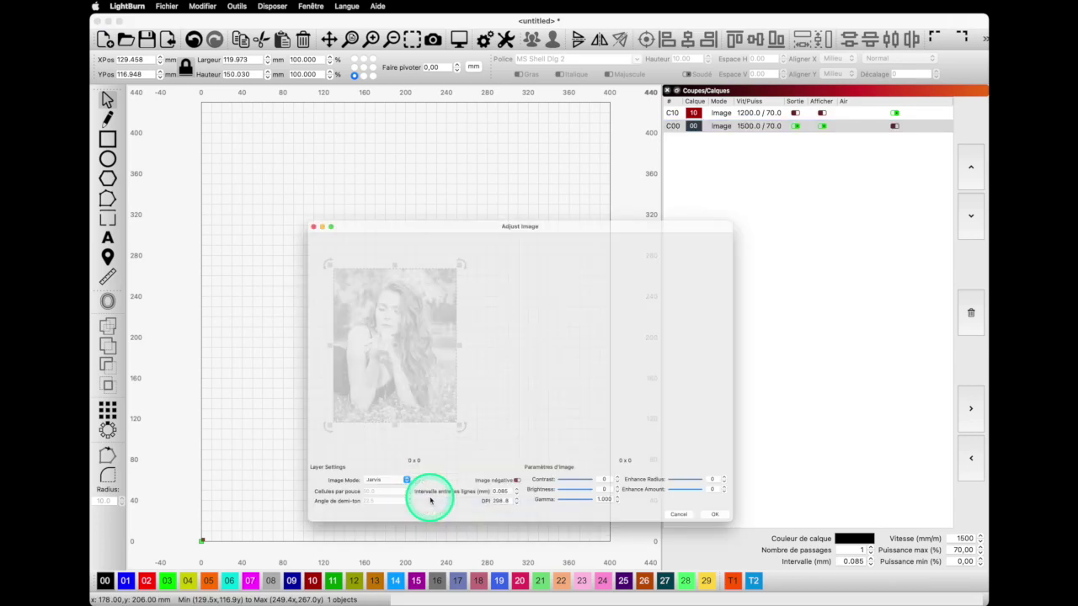
{"action": "left_click_drag", "start_coordinate": [499, 194], "coordinate": [537, 150]}
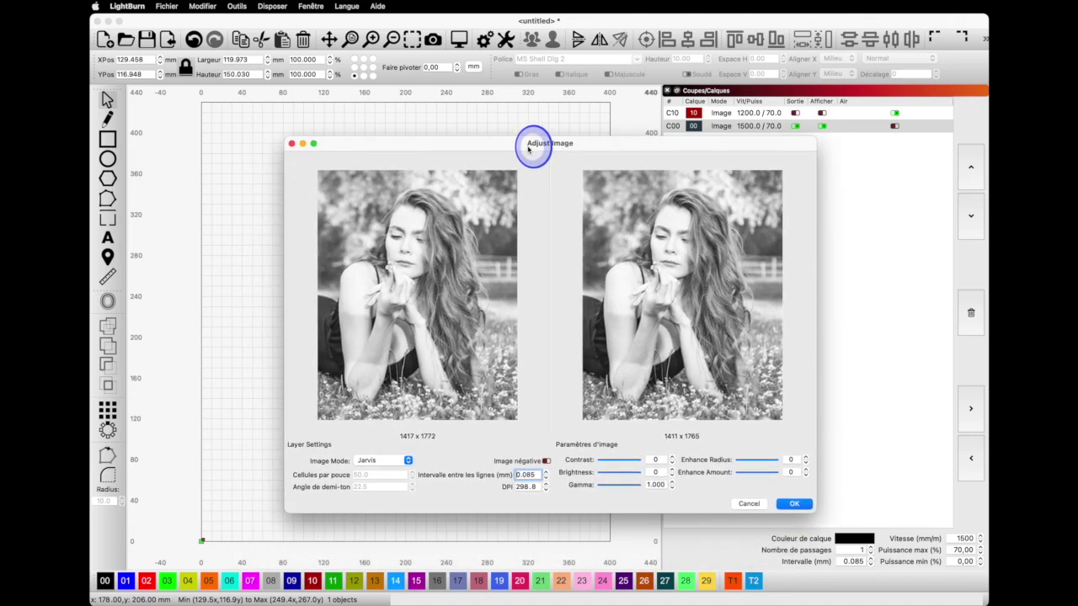
{"action": "double_click", "coordinate": [538, 150]}
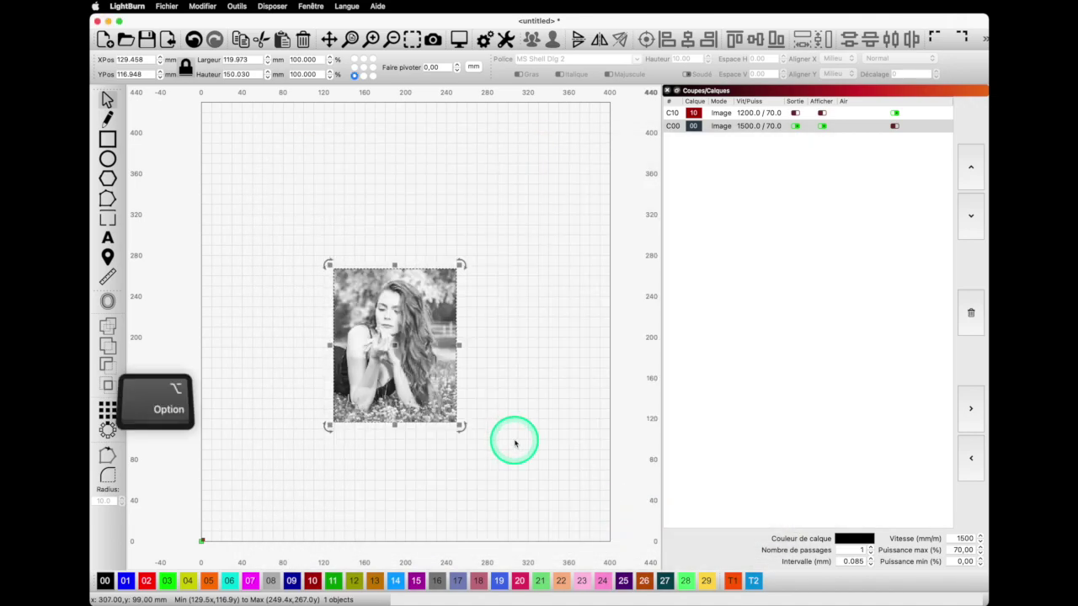
{"action": "key", "text": "alt+i"}
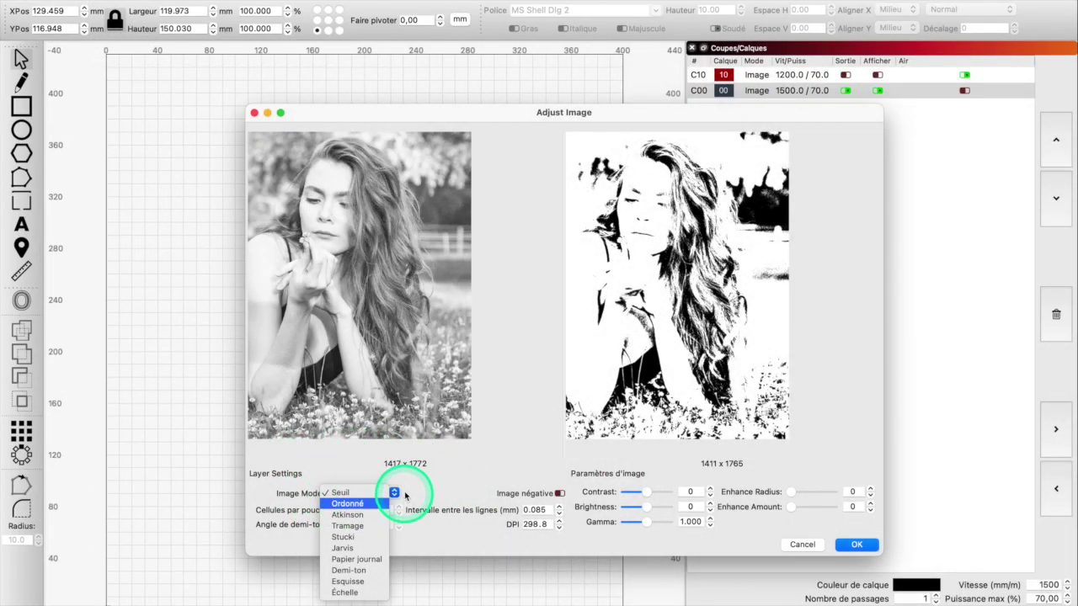
Keep Seuil as the image mode and zoom the previews out to the full portrait.
{"action": "left_click", "coordinate": [342, 493]}
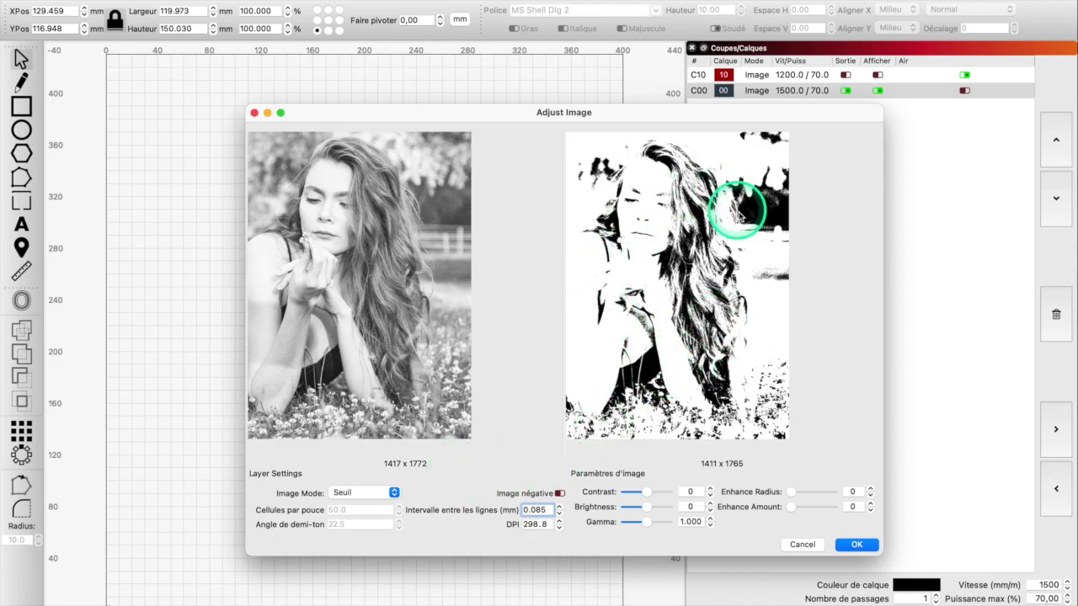
{"action": "scroll", "coordinate": [710, 278], "scroll_direction": "up", "scroll_amount": 3}
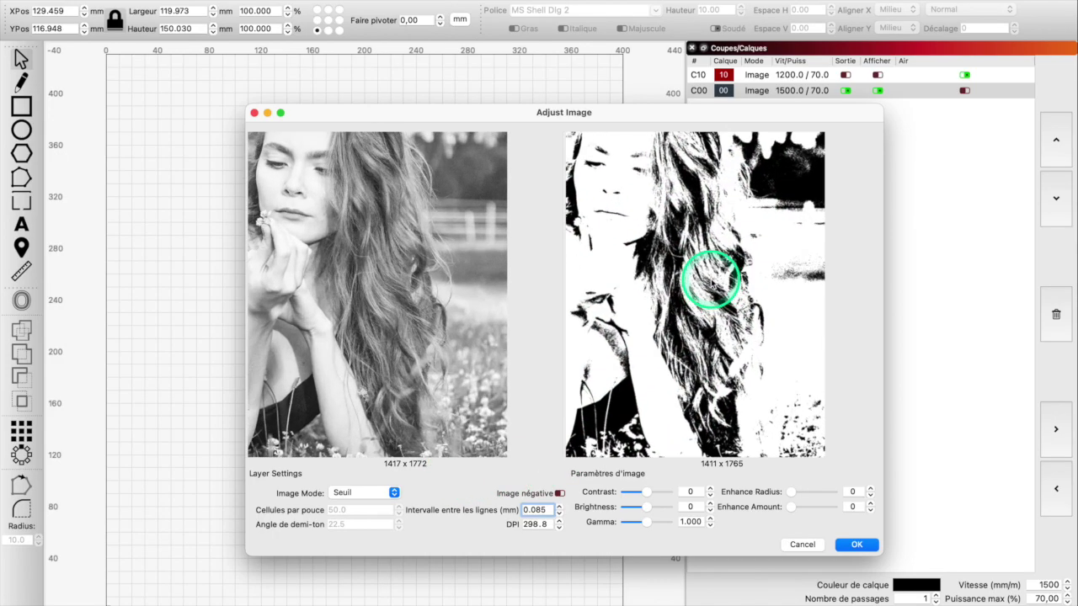
{"action": "scroll", "coordinate": [710, 284], "scroll_direction": "up", "scroll_amount": 3}
{"action": "scroll", "coordinate": [705, 282], "scroll_direction": "up", "scroll_amount": 3}
{"action": "scroll", "coordinate": [705, 281], "scroll_direction": "up", "scroll_amount": 2}
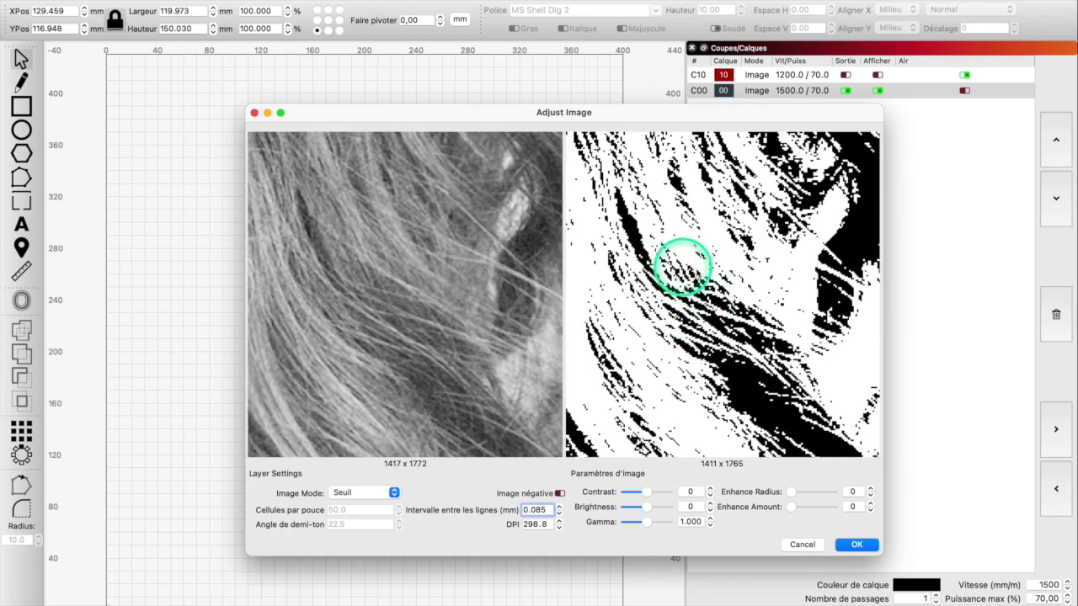
{"action": "scroll", "coordinate": [687, 303], "scroll_direction": "down", "scroll_amount": 3}
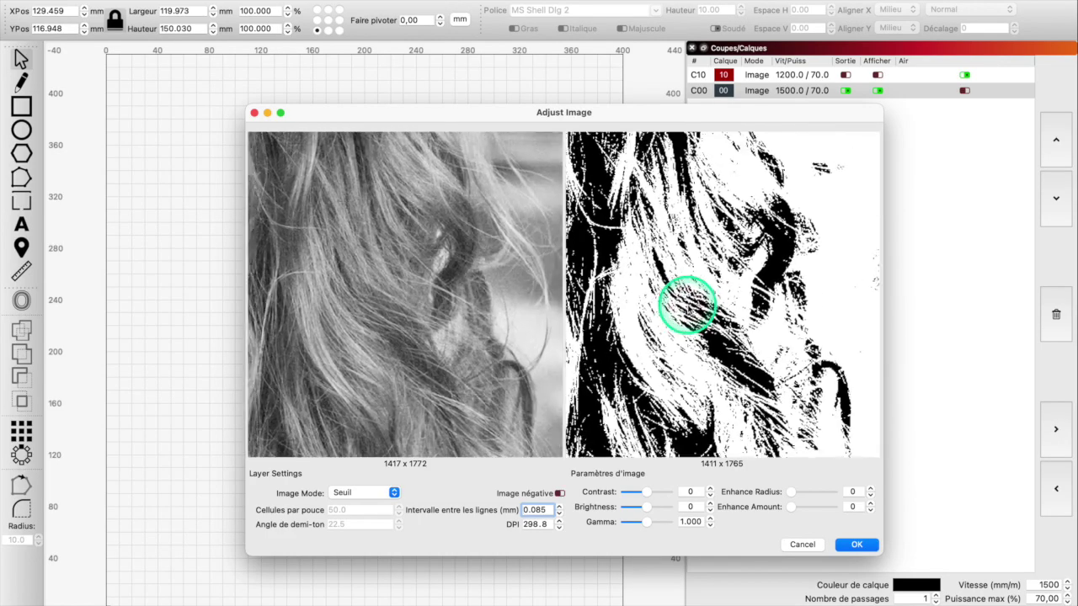
{"action": "scroll", "coordinate": [687, 305], "scroll_direction": "down", "scroll_amount": 3}
{"action": "scroll", "coordinate": [688, 306], "scroll_direction": "down", "scroll_amount": 3}
{"action": "scroll", "coordinate": [689, 309], "scroll_direction": "down", "scroll_amount": 2}
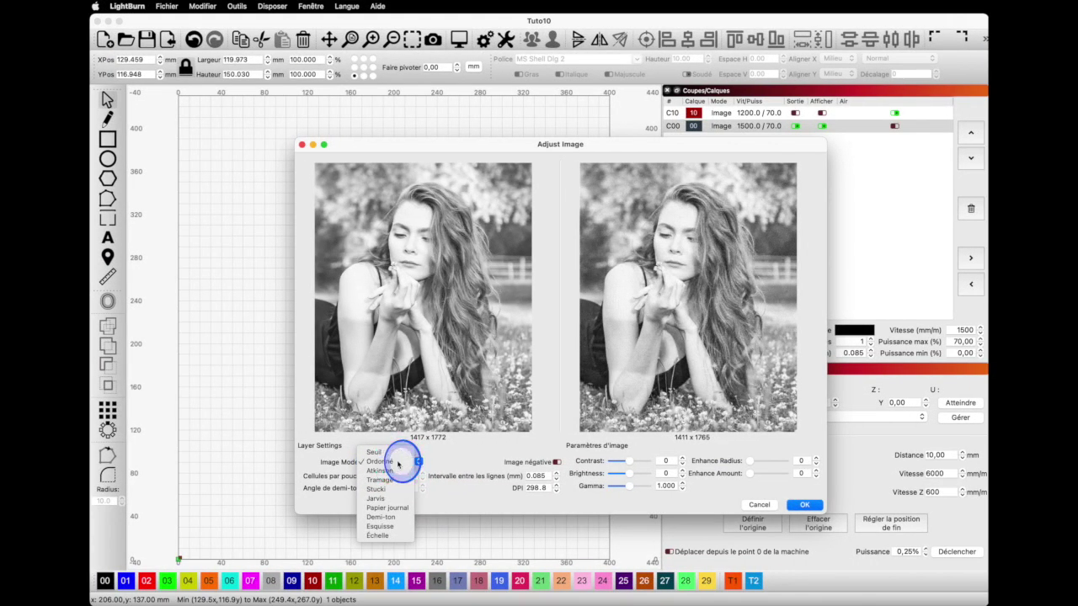
Switch the image mode to Ordonné and zoom and pan the previews onto the face.
{"action": "left_click", "coordinate": [413, 451]}
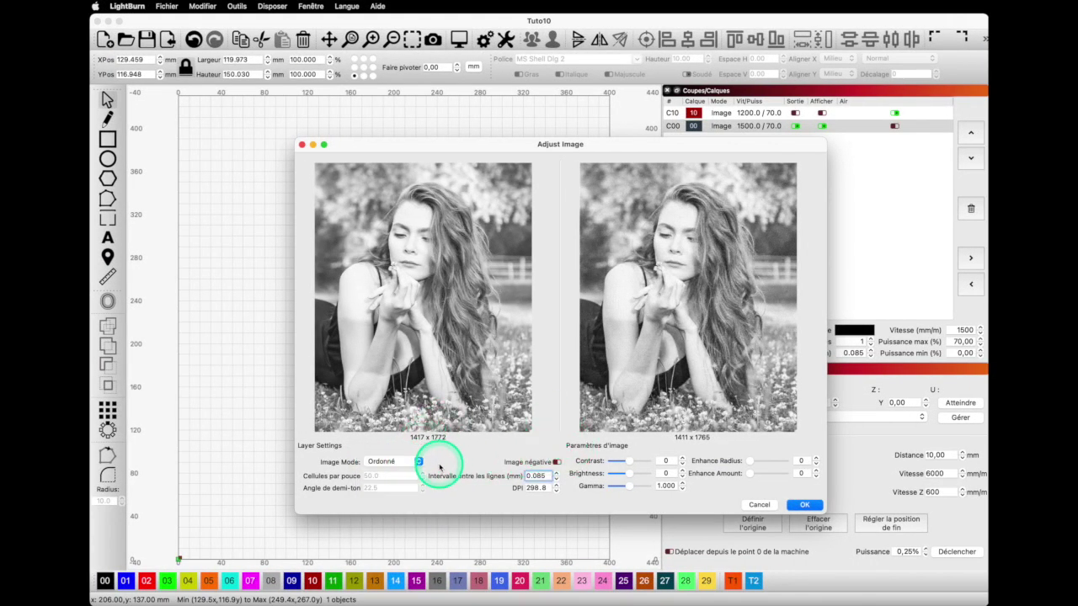
{"action": "scroll", "coordinate": [692, 252], "scroll_direction": "up", "scroll_amount": 3}
{"action": "scroll", "coordinate": [691, 248], "scroll_direction": "up", "scroll_amount": 3}
{"action": "left_click_drag", "start_coordinate": [642, 305], "coordinate": [741, 310]}
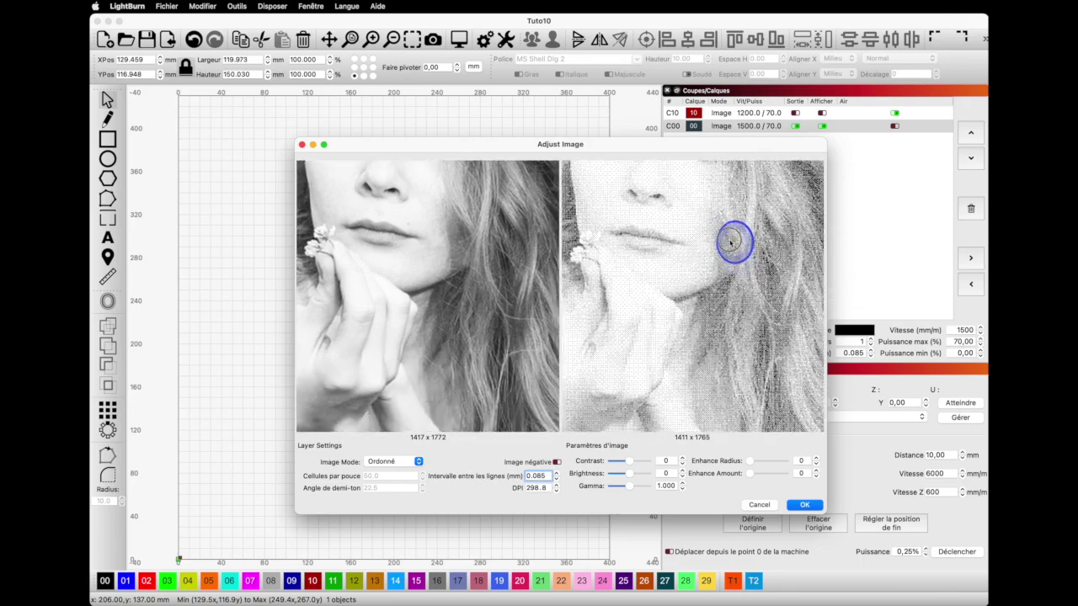
{"action": "left_click_drag", "start_coordinate": [739, 310], "coordinate": [705, 337]}
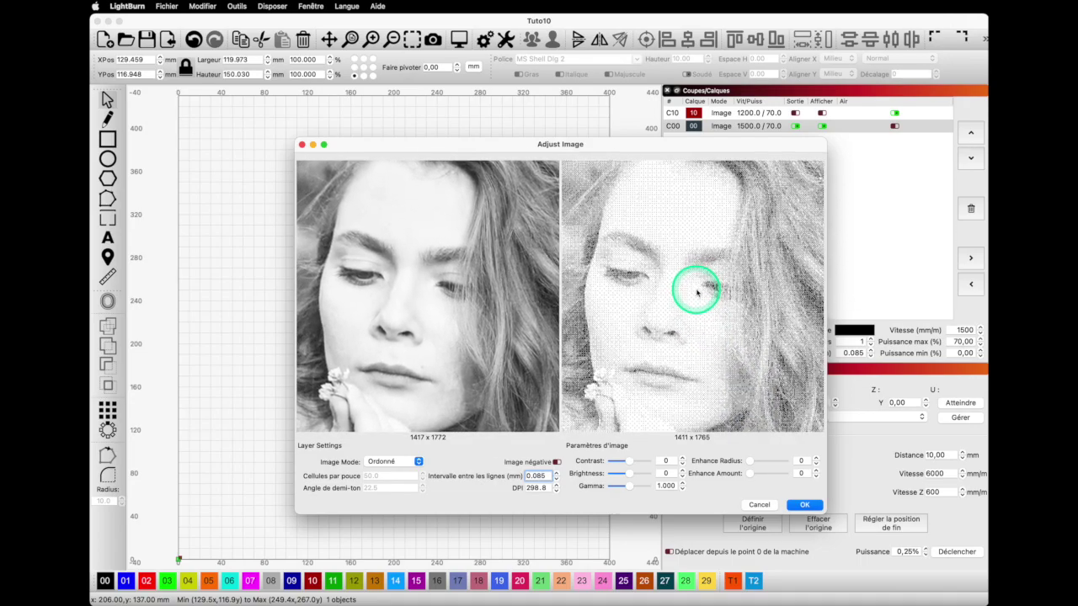
{"action": "scroll", "coordinate": [698, 292], "scroll_direction": "up", "scroll_amount": 2}
{"action": "scroll", "coordinate": [704, 292], "scroll_direction": "up", "scroll_amount": 1}
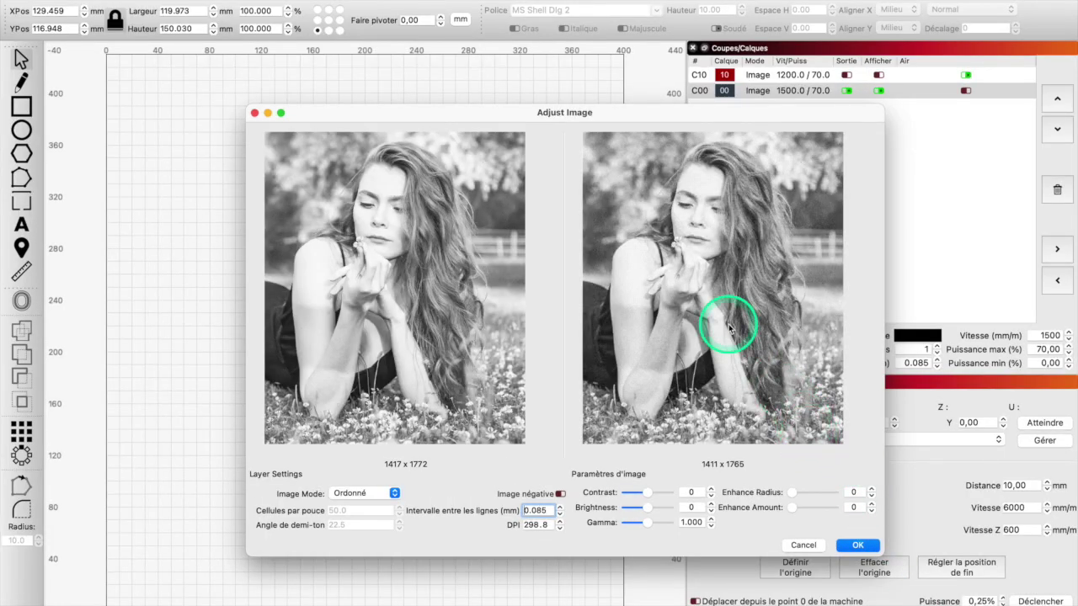
{"action": "scroll", "coordinate": [747, 348], "scroll_direction": "up", "scroll_amount": 1}
{"action": "scroll", "coordinate": [746, 354], "scroll_direction": "down", "scroll_amount": 1}
{"action": "scroll", "coordinate": [746, 360], "scroll_direction": "up", "scroll_amount": 2}
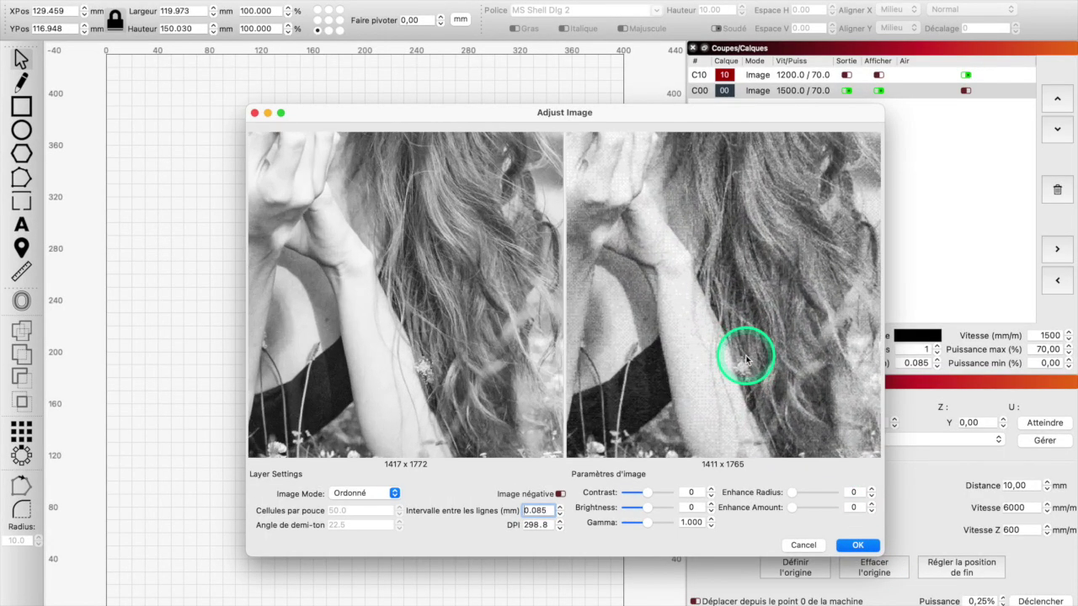
{"action": "scroll", "coordinate": [750, 356], "scroll_direction": "up", "scroll_amount": 2}
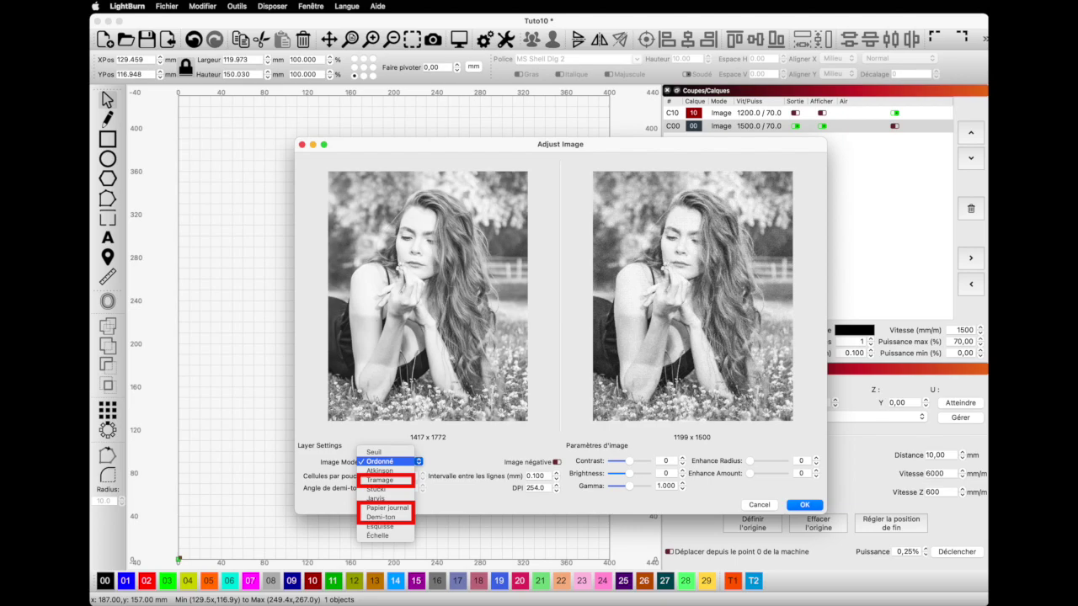
Try Tramage, Papier journal and Demi-ton image modes in turn, comparing the dithering previews.
{"action": "left_click", "coordinate": [419, 462]}
{"action": "left_click", "coordinate": [411, 478]}
{"action": "left_click", "coordinate": [417, 462]}
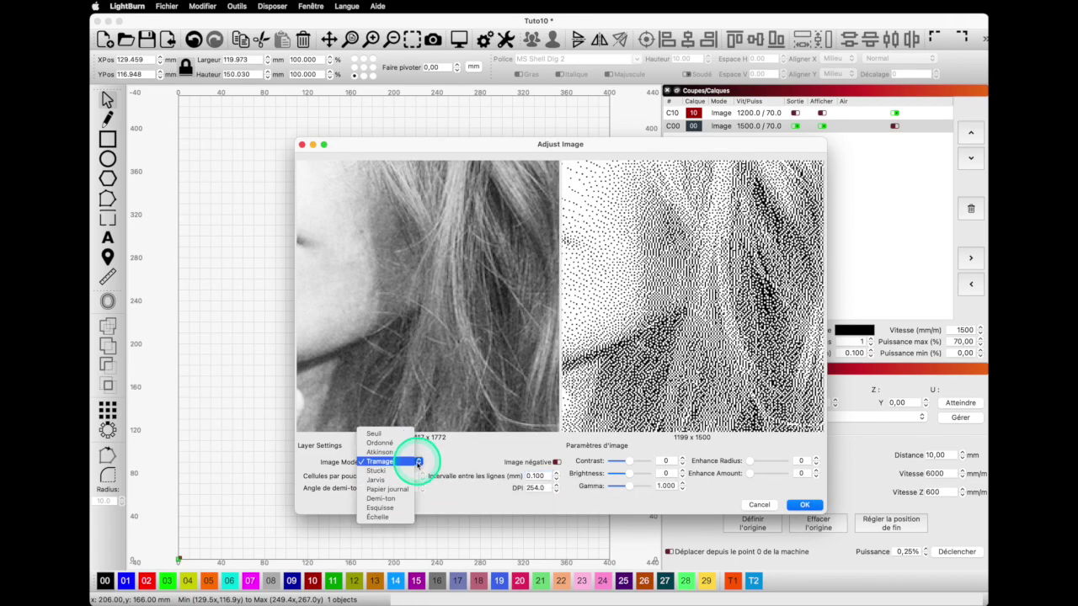
{"action": "left_click", "coordinate": [414, 489]}
{"action": "left_click", "coordinate": [419, 461]}
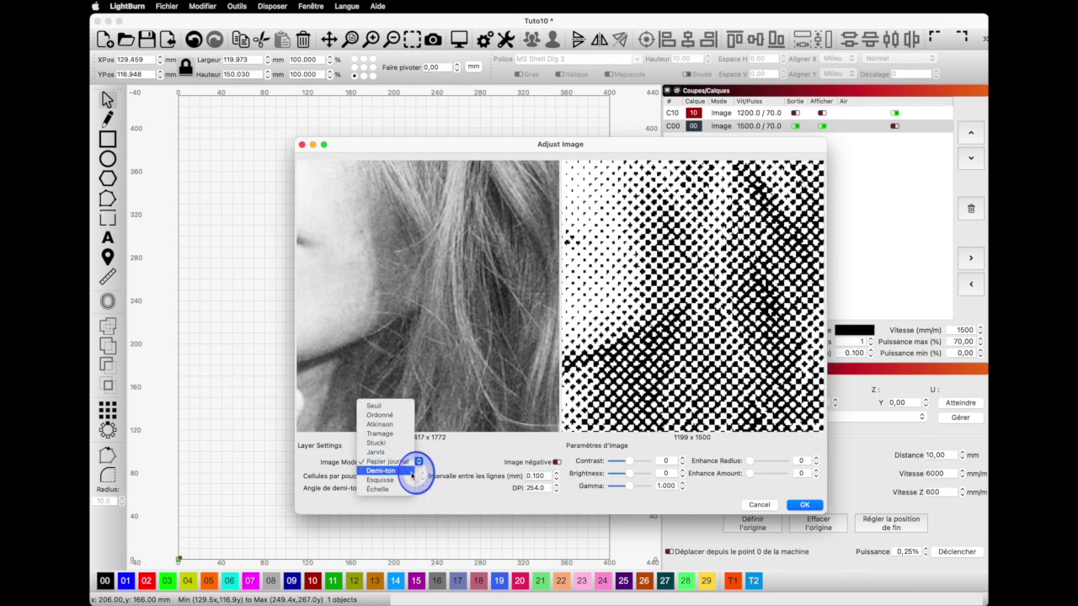
{"action": "left_click", "coordinate": [412, 471]}
{"action": "left_click", "coordinate": [419, 462]}
{"action": "left_click", "coordinate": [419, 463]}
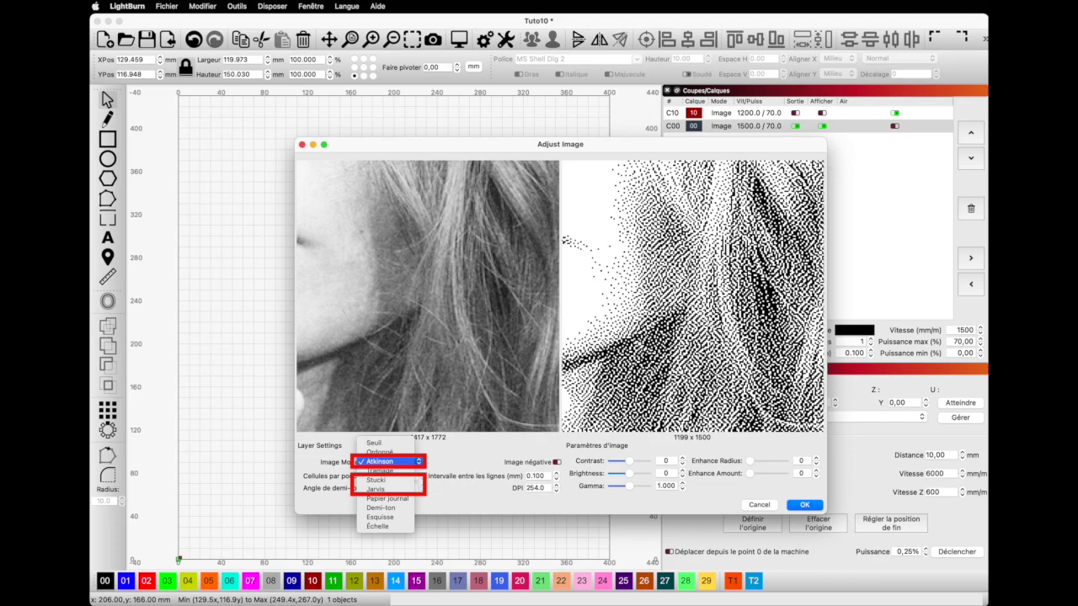
Preview the portrait with Jarvis, then Stucki, then Atkinson dithering in the image mode list.
{"action": "left_click", "coordinate": [375, 490]}
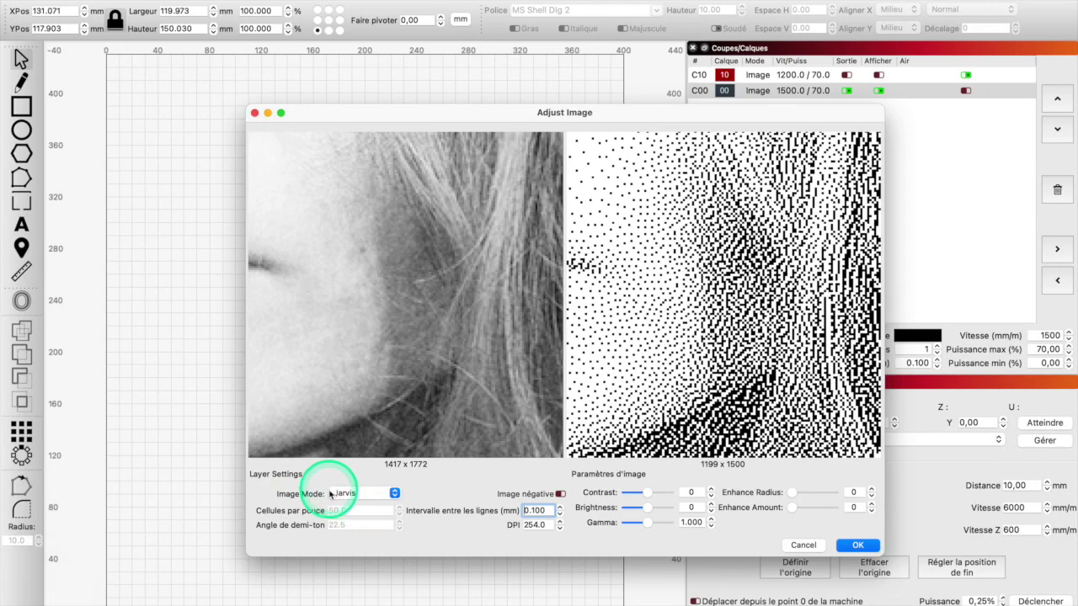
{"action": "left_click", "coordinate": [395, 493]}
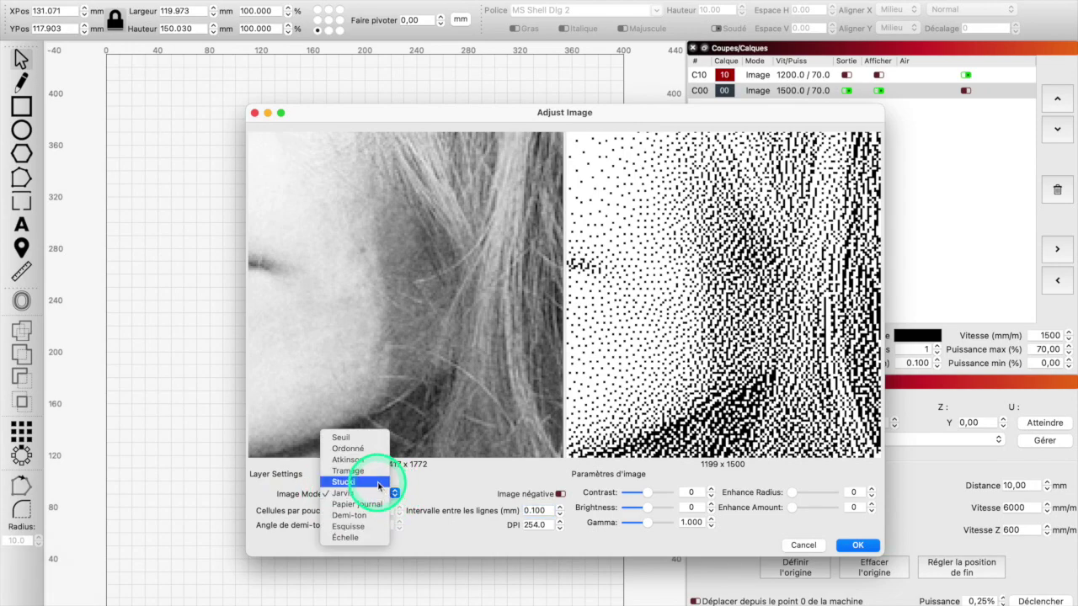
{"action": "left_click", "coordinate": [378, 486]}
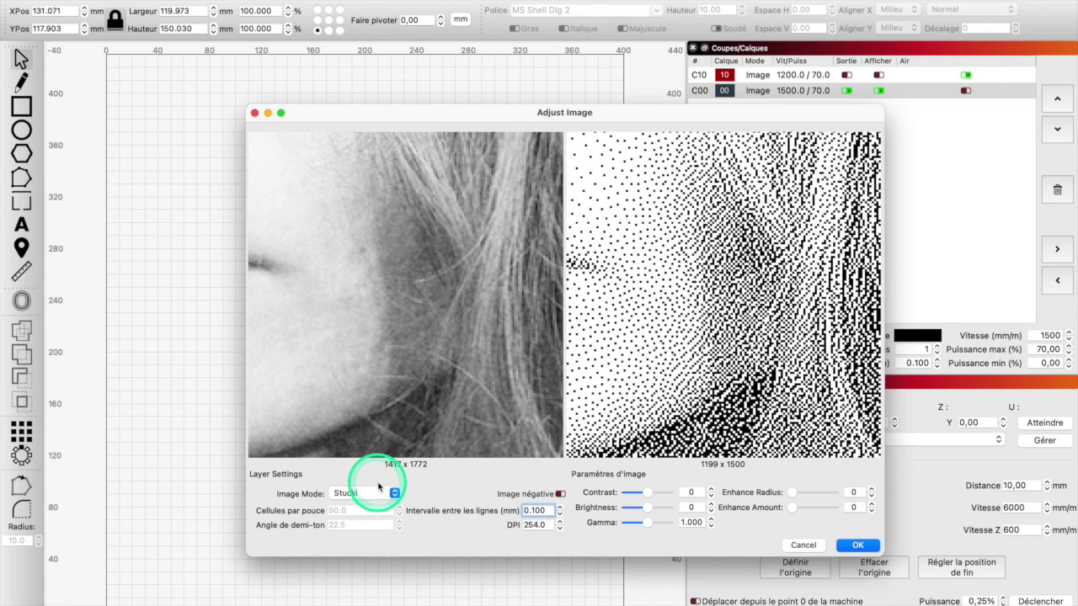
{"action": "left_click", "coordinate": [394, 493]}
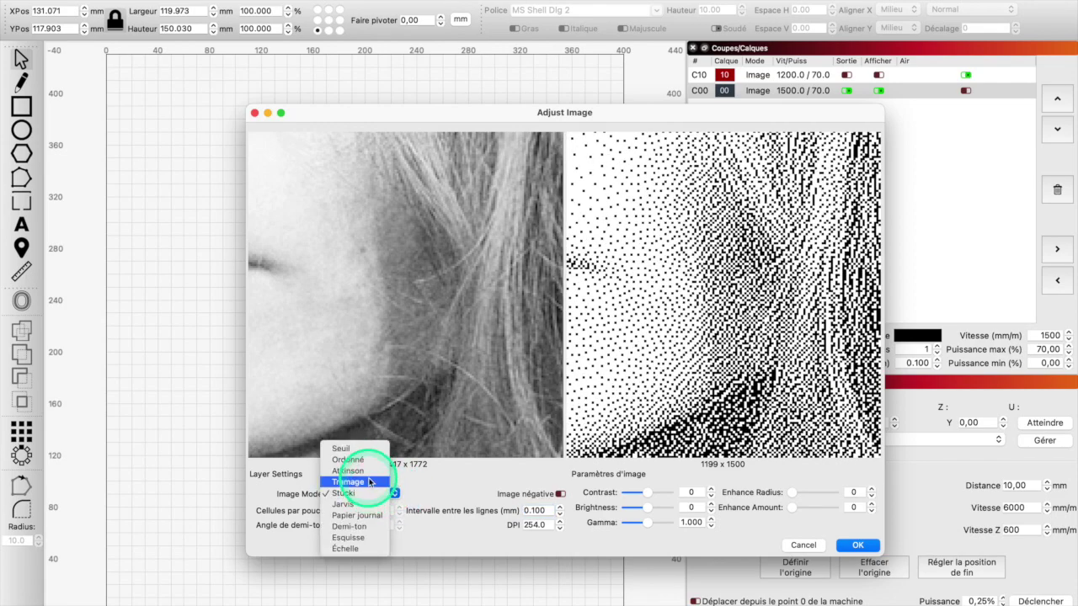
{"action": "left_click", "coordinate": [369, 472]}
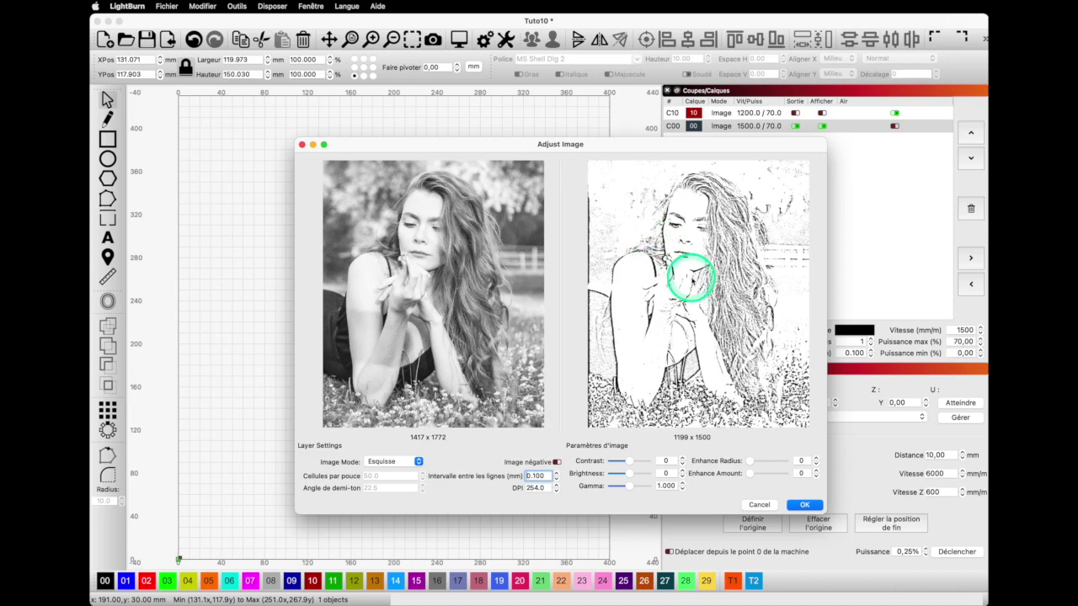
Zoom into the Adjust Image previews of the portrait.
{"action": "scroll", "coordinate": [690, 275], "scroll_direction": "up", "scroll_amount": 2}
{"action": "scroll", "coordinate": [687, 272], "scroll_direction": "up", "scroll_amount": 2}
{"action": "scroll", "coordinate": [688, 272], "scroll_direction": "up", "scroll_amount": 2}
{"action": "scroll", "coordinate": [688, 272], "scroll_direction": "up", "scroll_amount": 1}
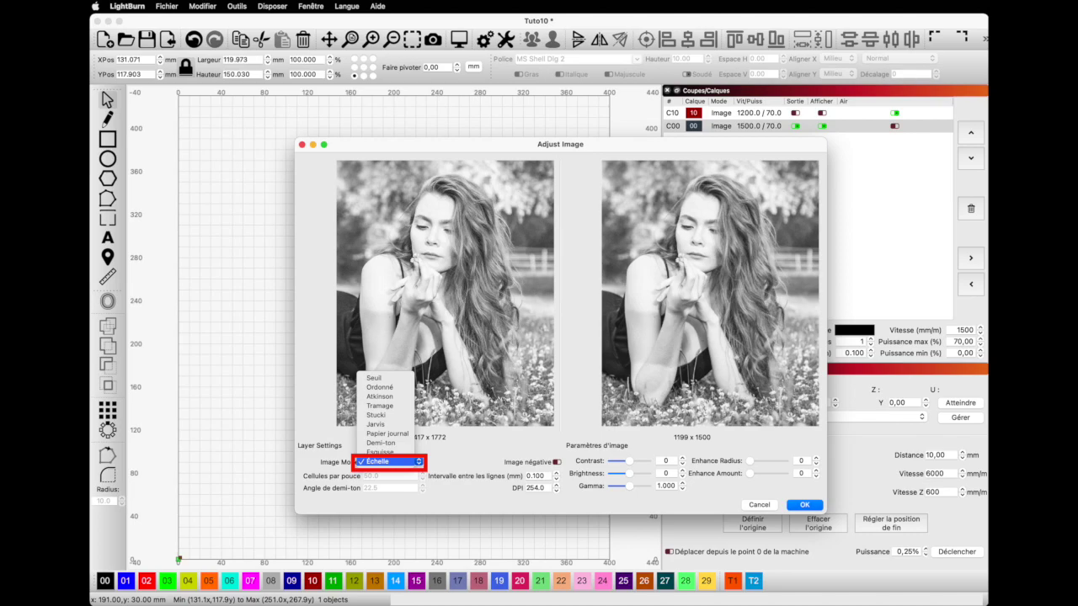
Dismiss the Adjust Image window with Escape to return to the canvas.
{"action": "key", "text": "Escape"}
{"action": "key", "text": "Escape"}
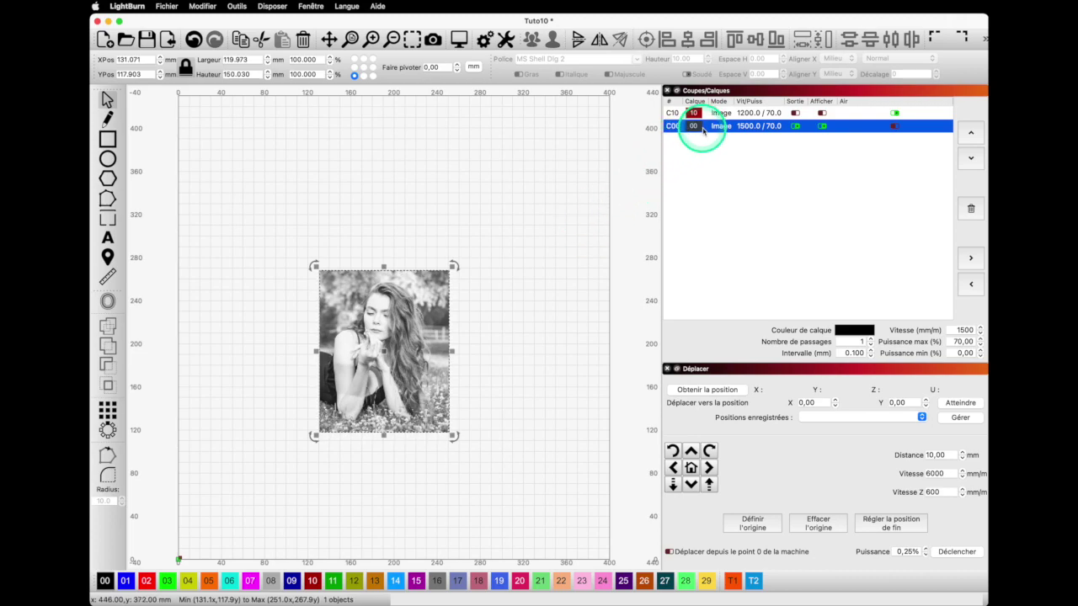
Set layer C00's scan angle to 35 degrees with Jarvis mode kept, then deselect the portrait.
{"action": "double_click", "coordinate": [695, 127]}
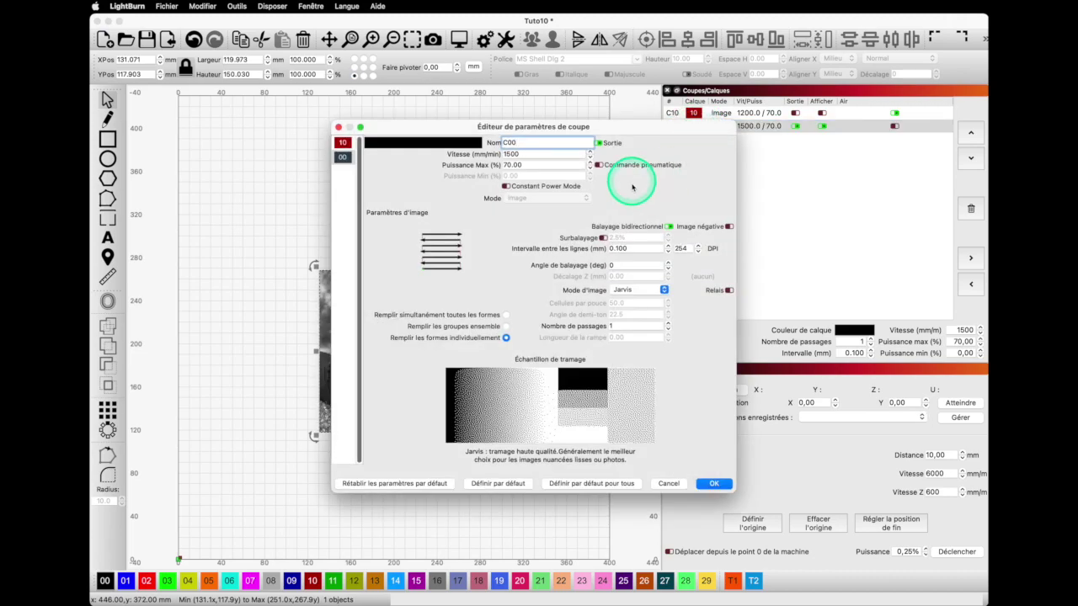
{"action": "left_click", "coordinate": [664, 290]}
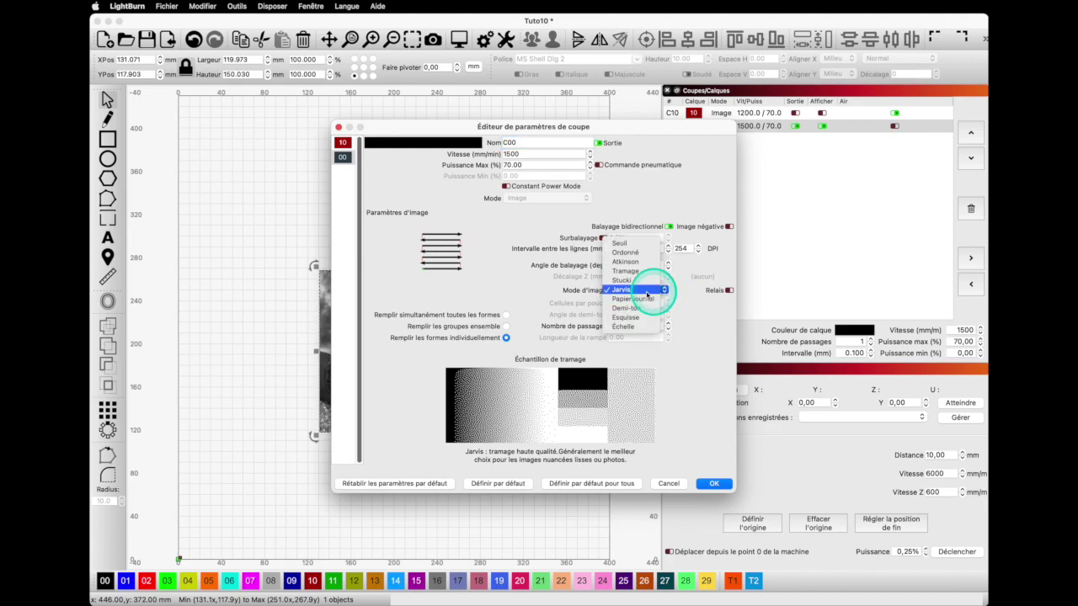
{"action": "left_click", "coordinate": [634, 292]}
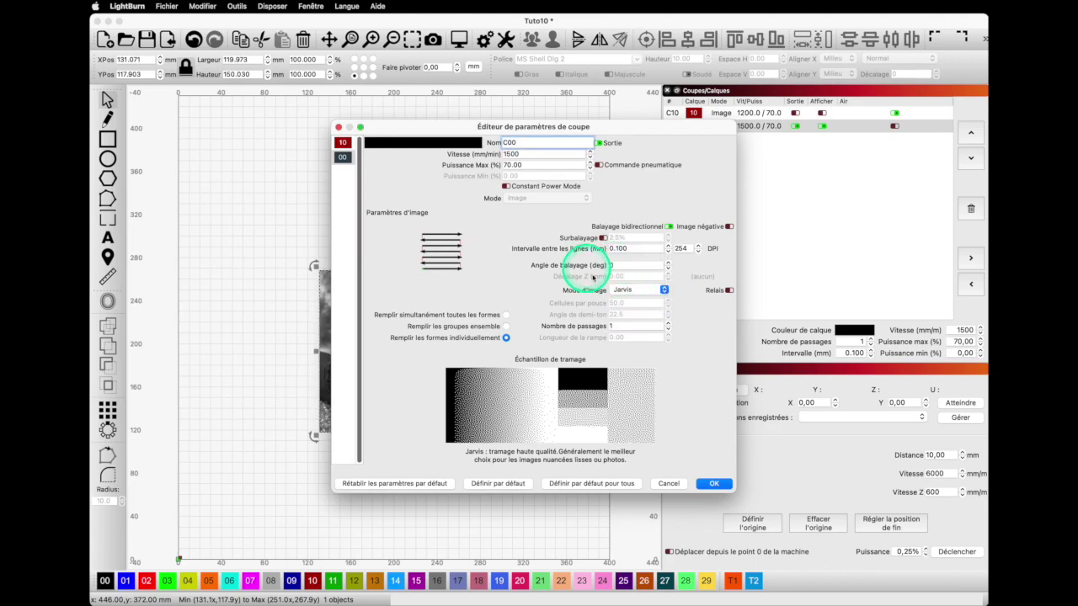
{"action": "left_click", "coordinate": [613, 265]}
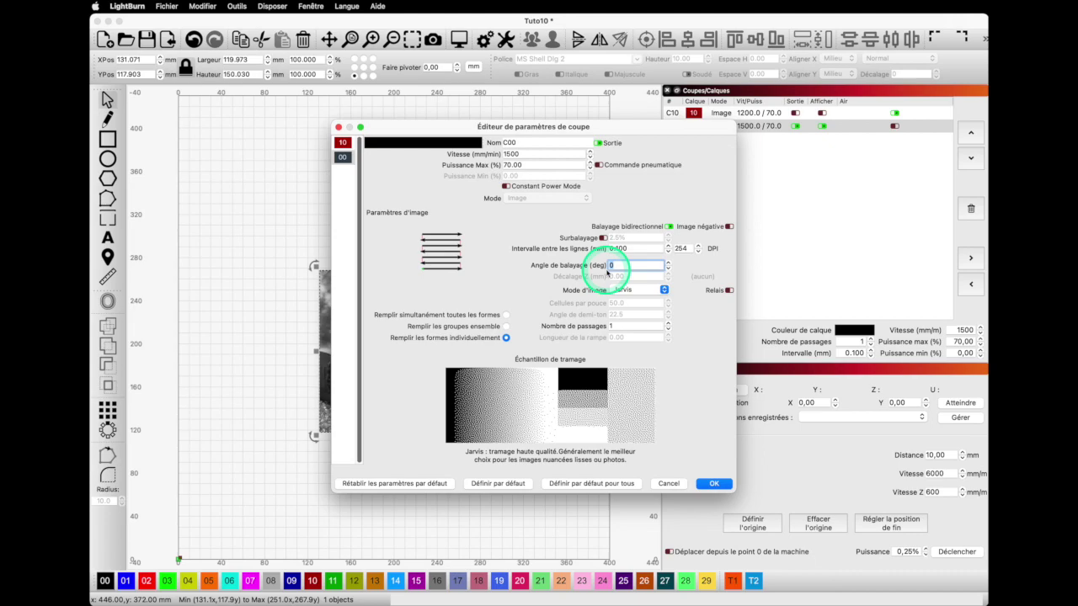
{"action": "type", "text": "35"}
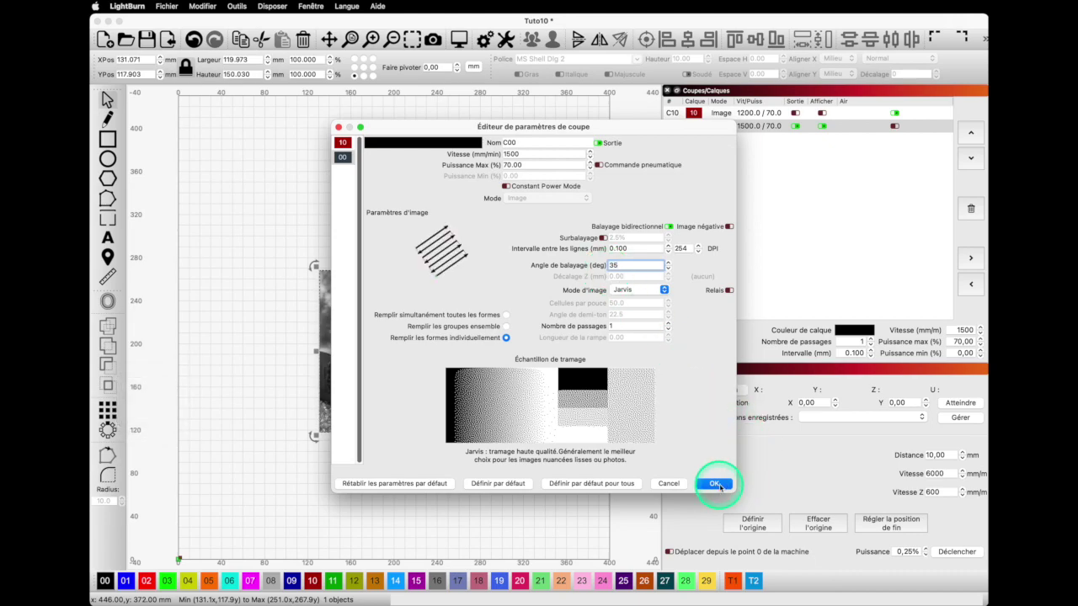
{"action": "left_click", "coordinate": [720, 485]}
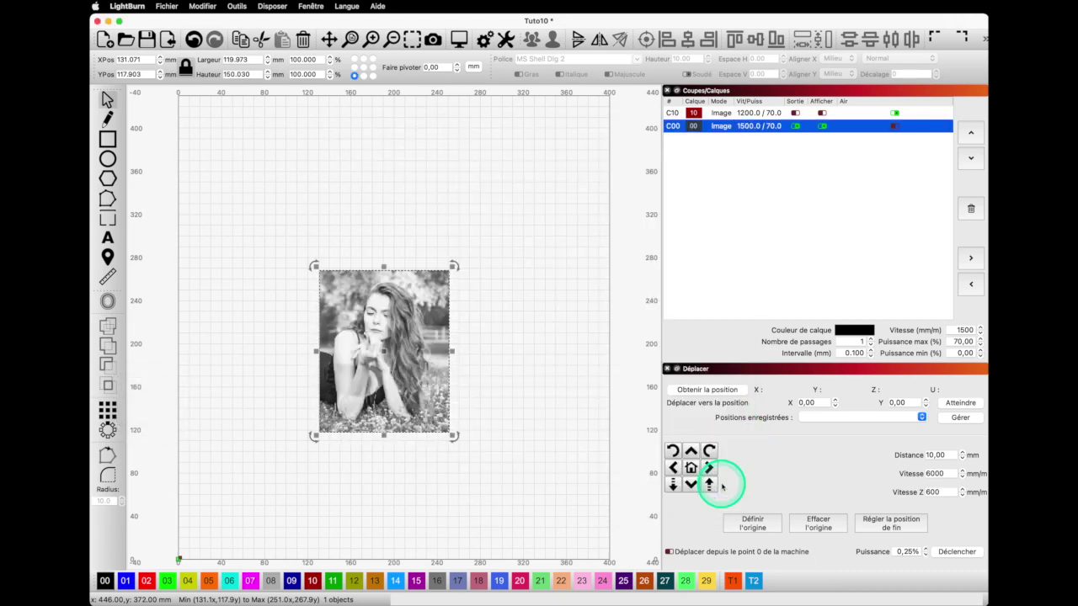
{"action": "key", "text": "Escape"}
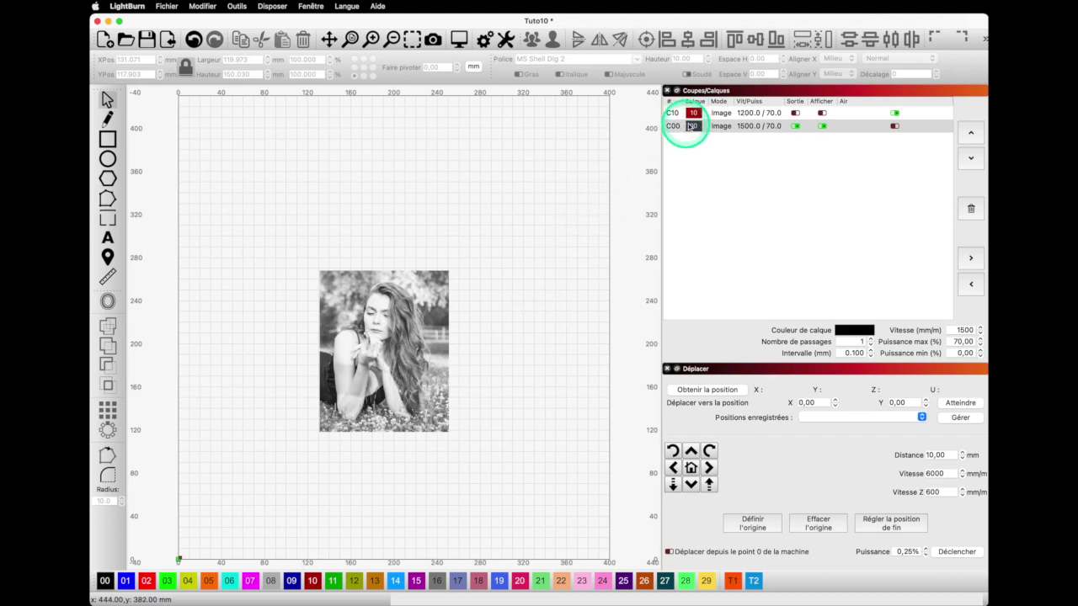
Enable the Relais pass-through option in layer C00's cut settings and apply it.
{"action": "left_click", "coordinate": [695, 128]}
{"action": "double_click", "coordinate": [695, 126]}
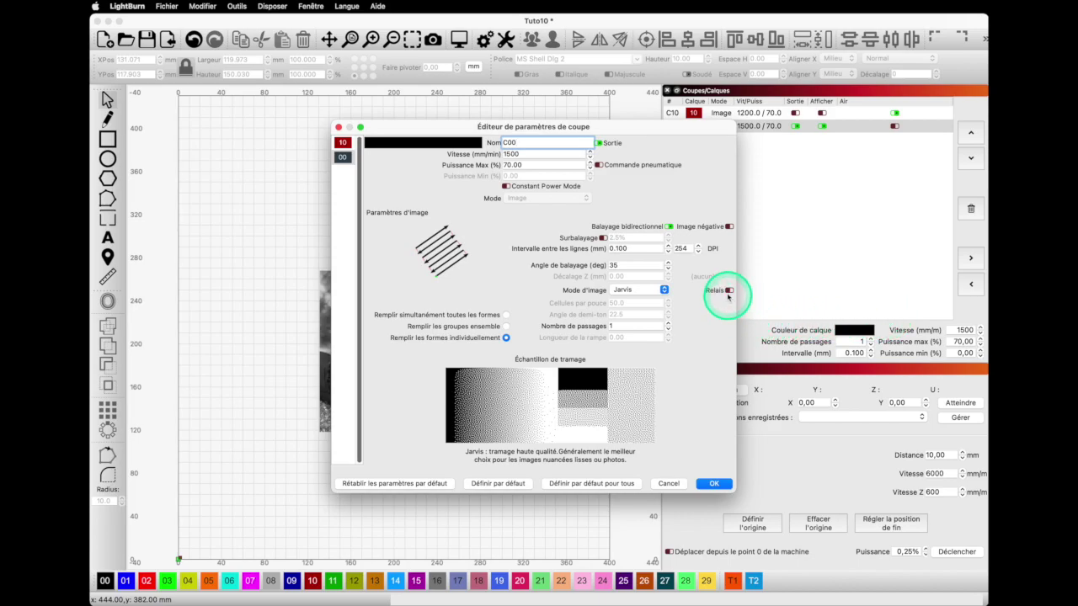
{"action": "left_click", "coordinate": [729, 290]}
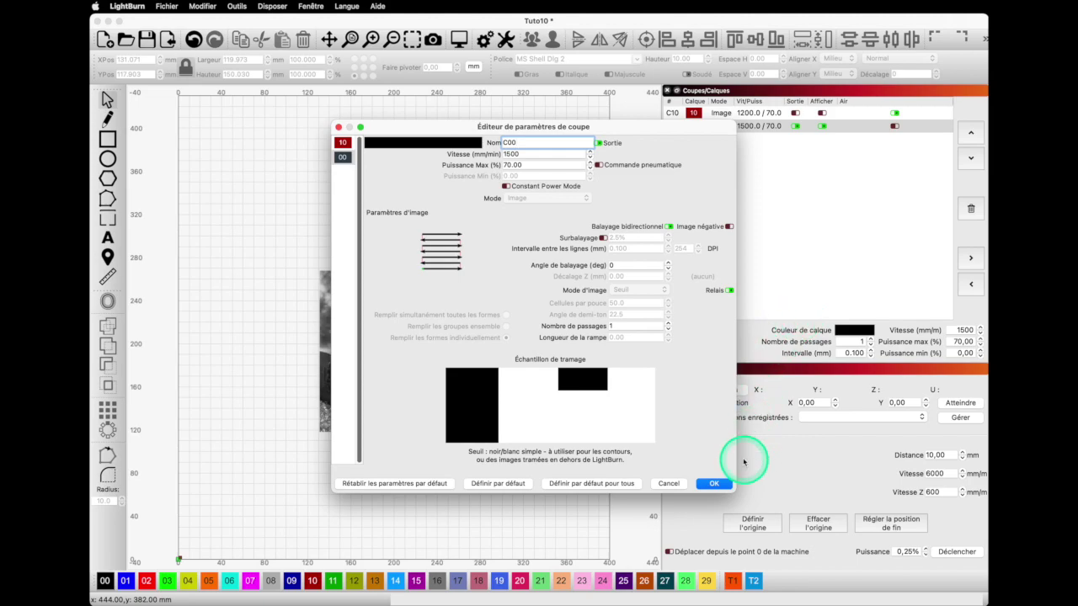
{"action": "left_click", "coordinate": [725, 485]}
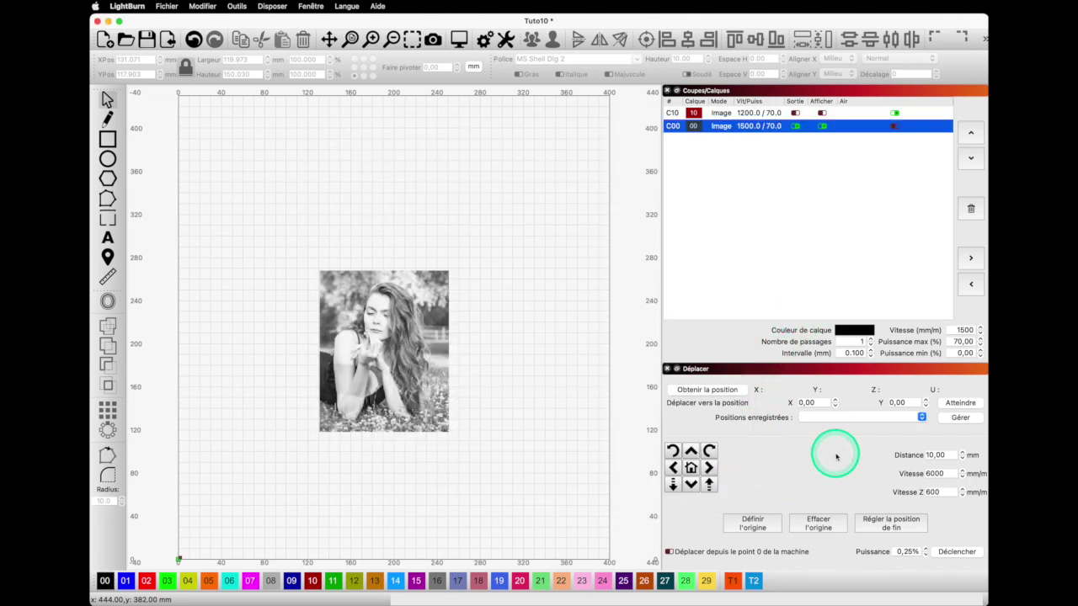